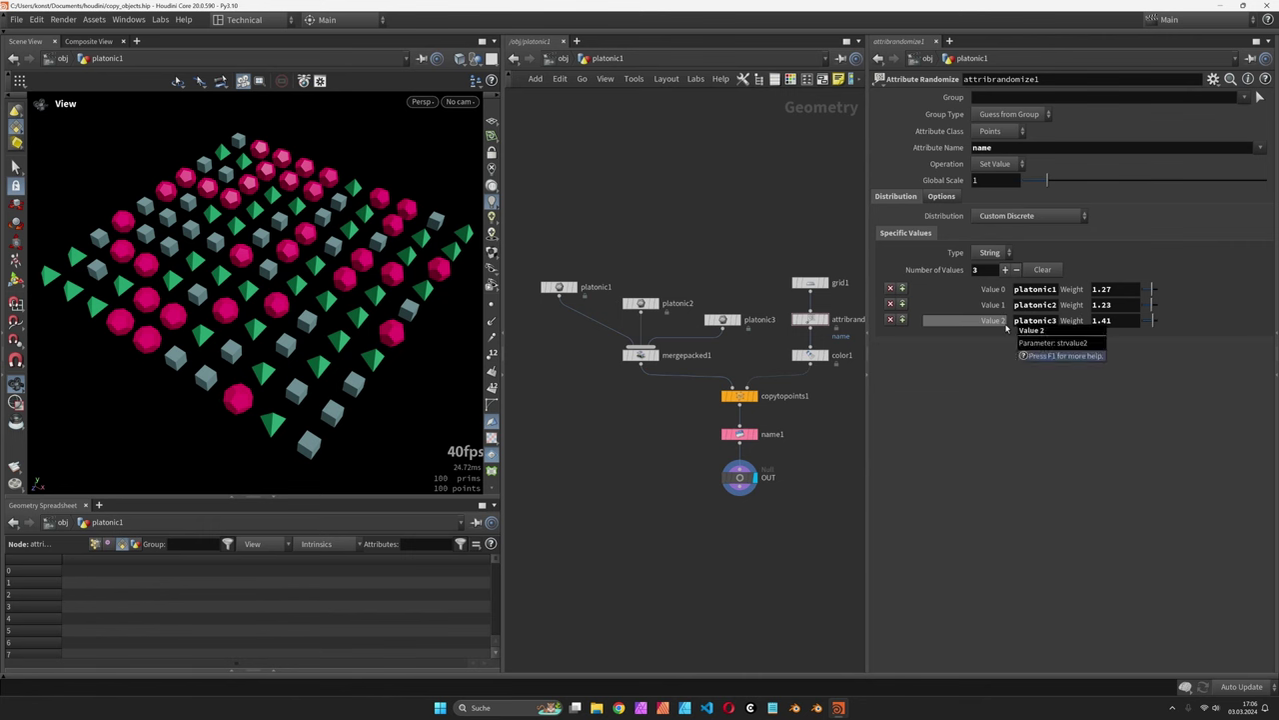
# - Start a new empty scene and add a Platonic Solids node
pyautogui.hotkey('ctrl', 'n')
pyautogui.click(1033, 340)
pyautogui.press('Tab')
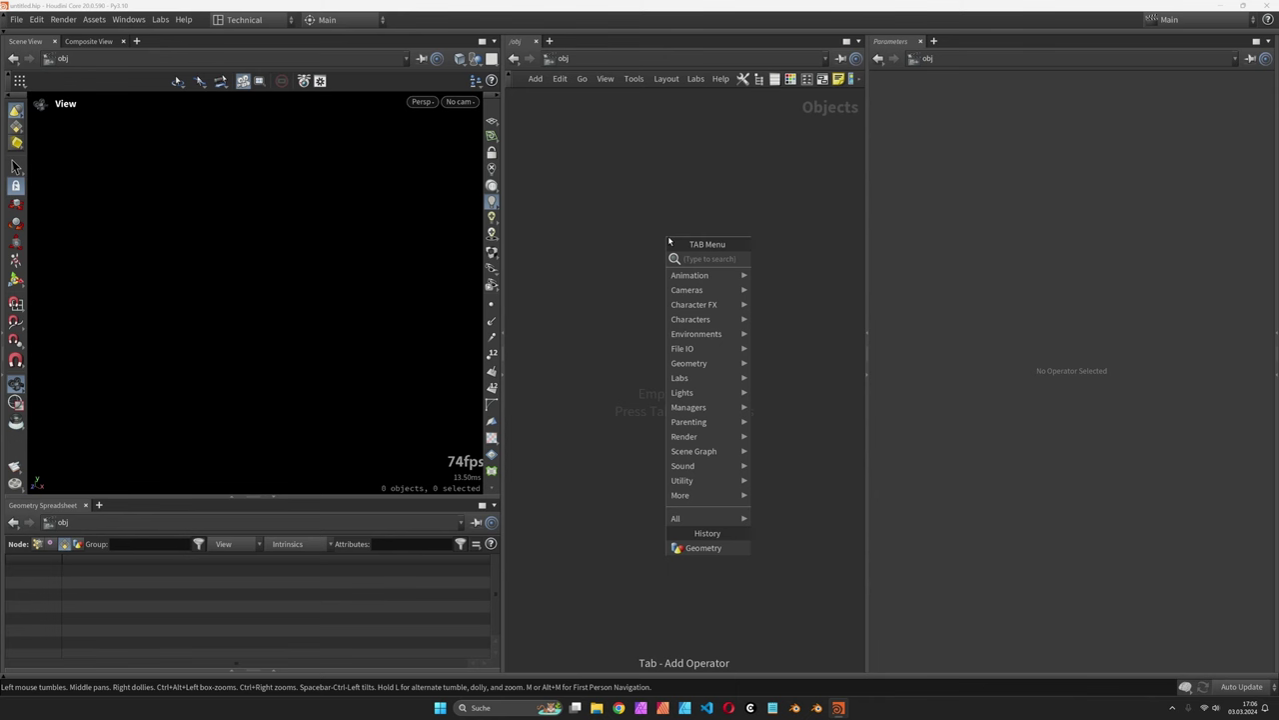
pyautogui.write('plato')
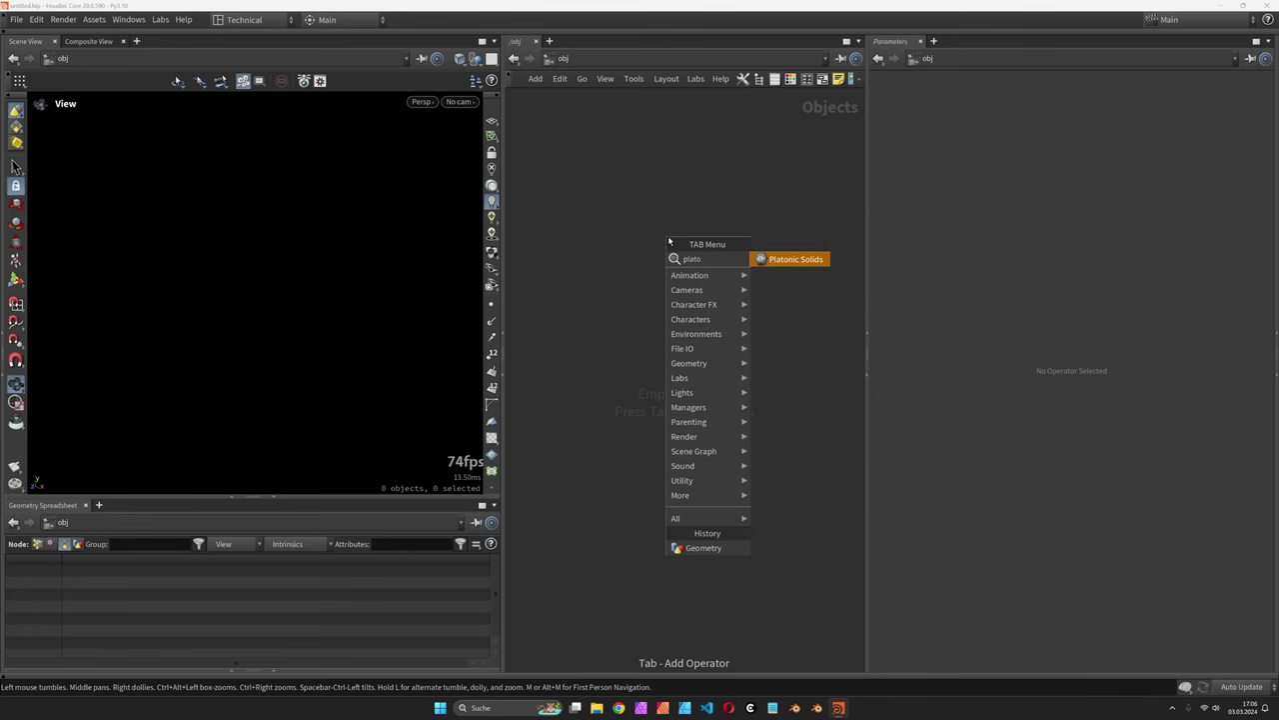
pyautogui.press('Return')
pyautogui.click(669, 239)
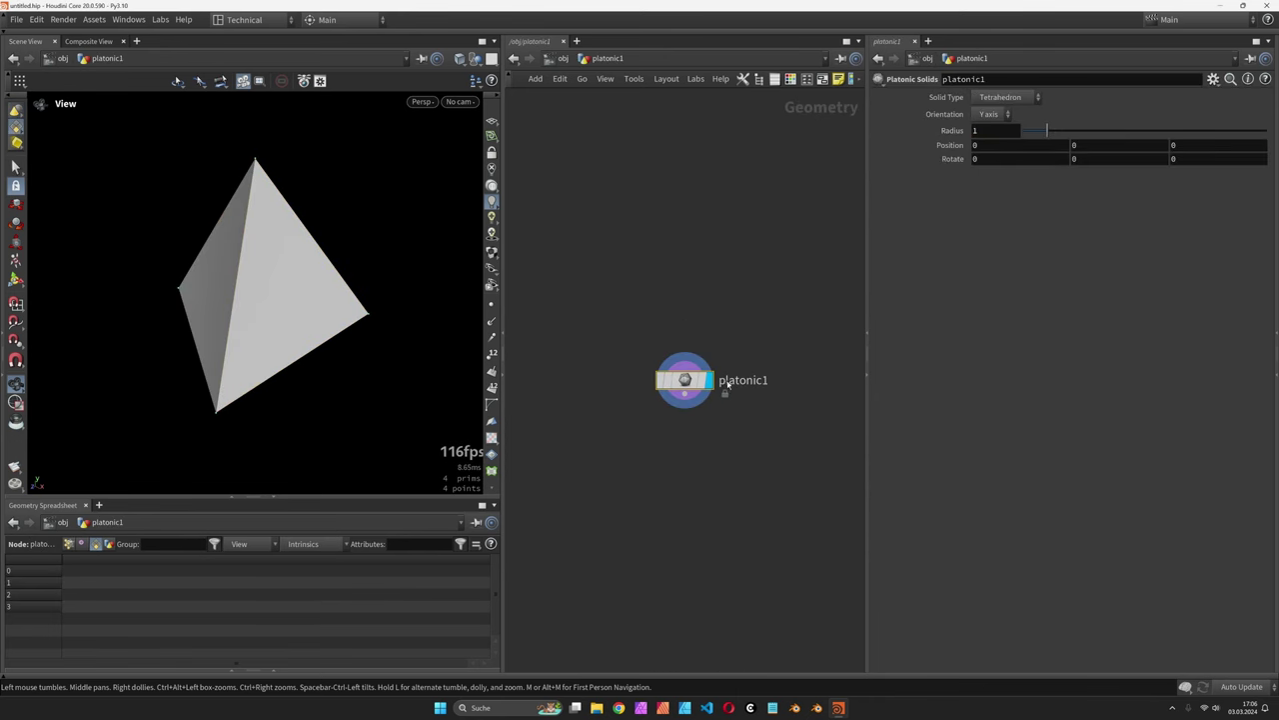
# - Duplicate the Platonic Solids node twice, setting the second solid to Cube and the third to Icosahedron
pyautogui.moveTo(727, 383); pyautogui.dragTo(623, 198, button='middle')
pyautogui.keyDown('alt'); pyautogui.moveTo(592, 200); pyautogui.dragTo(754, 307); pyautogui.keyUp('alt')
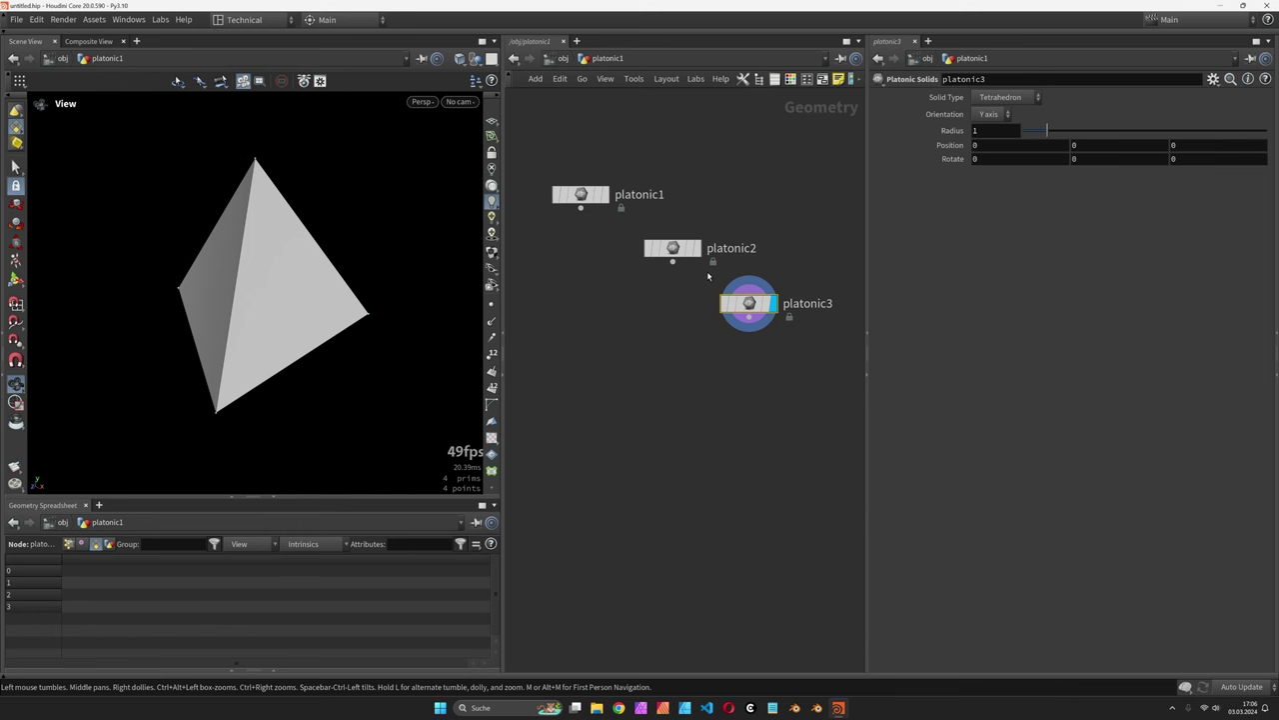
pyautogui.click(673, 249)
pyautogui.click(1005, 97)
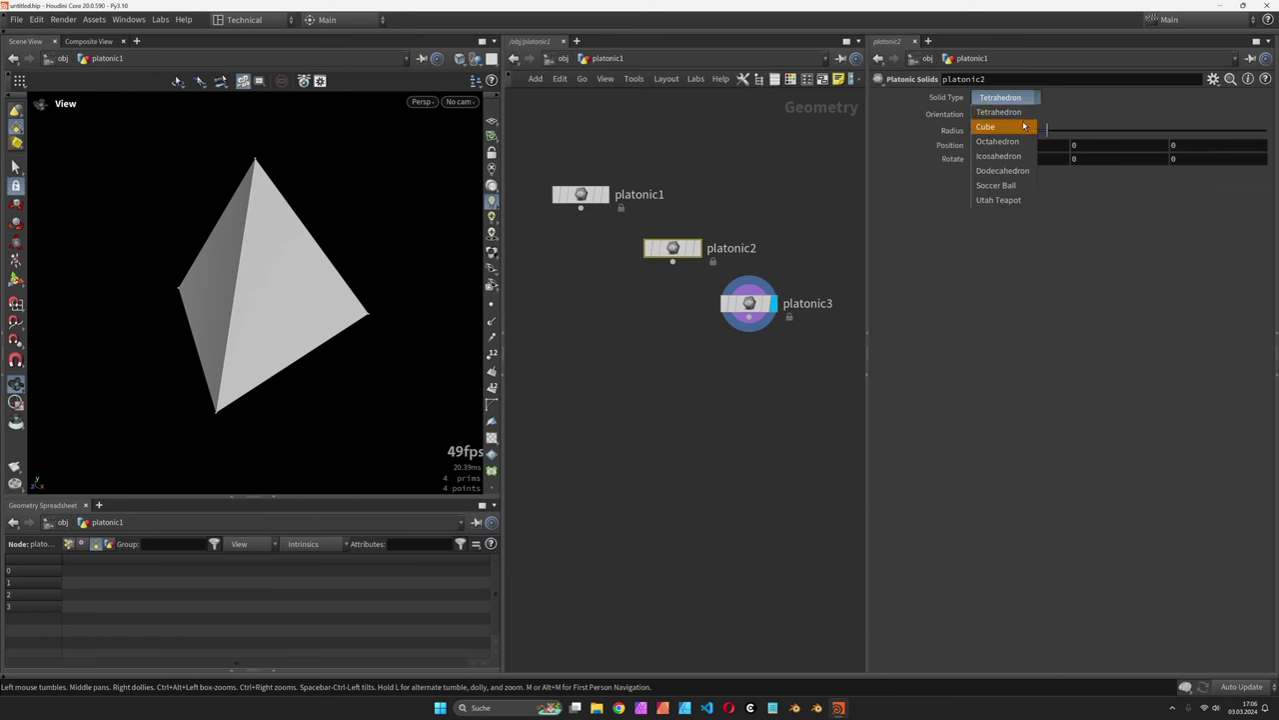
pyautogui.click(1023, 125)
pyautogui.click(749, 303)
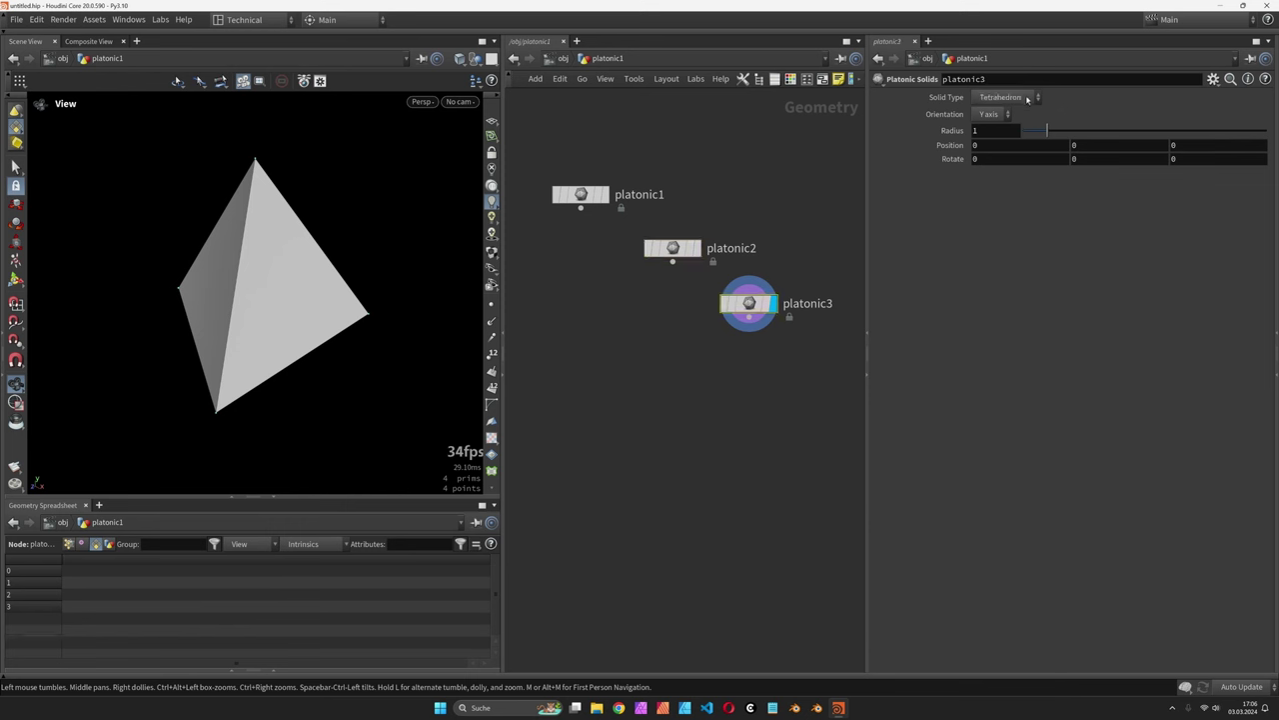
pyautogui.click(1028, 99)
pyautogui.click(998, 156)
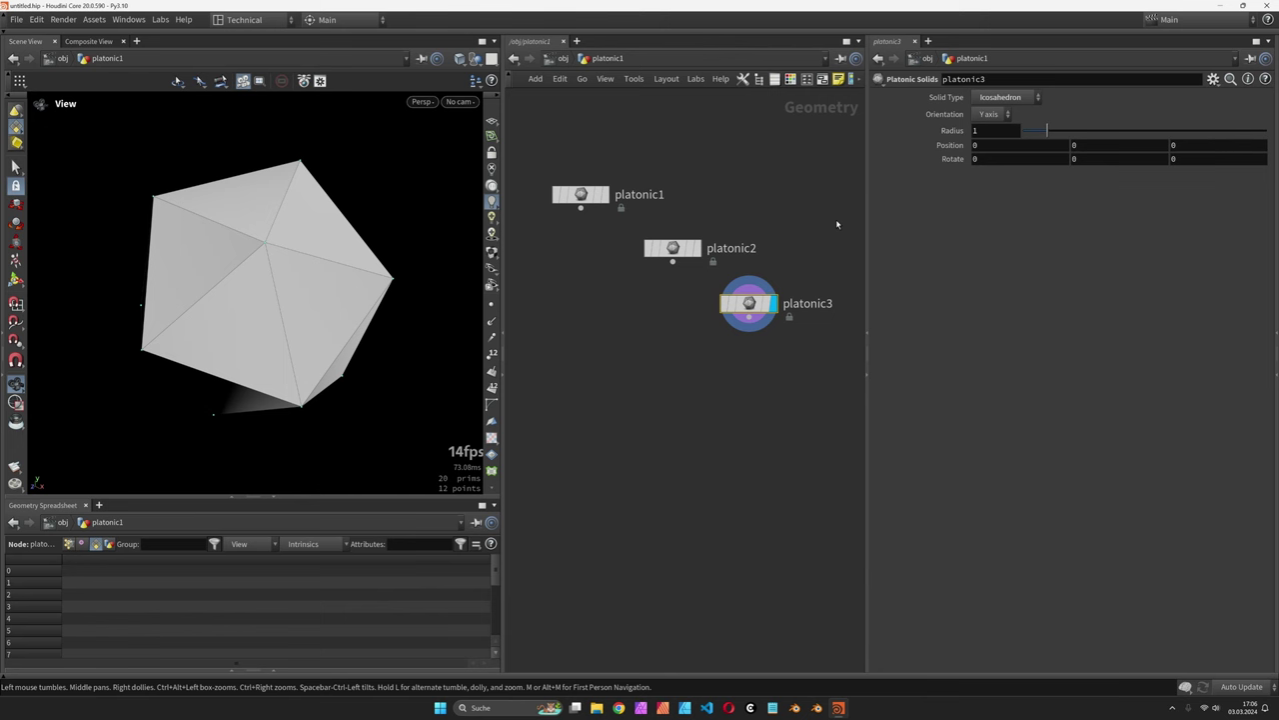
# - Combine all three solids in a displayed Merge Packed node and inspect its point and primitive attributes
pyautogui.moveTo(543, 135); pyautogui.dragTo(809, 434)
pyautogui.click(581, 208)
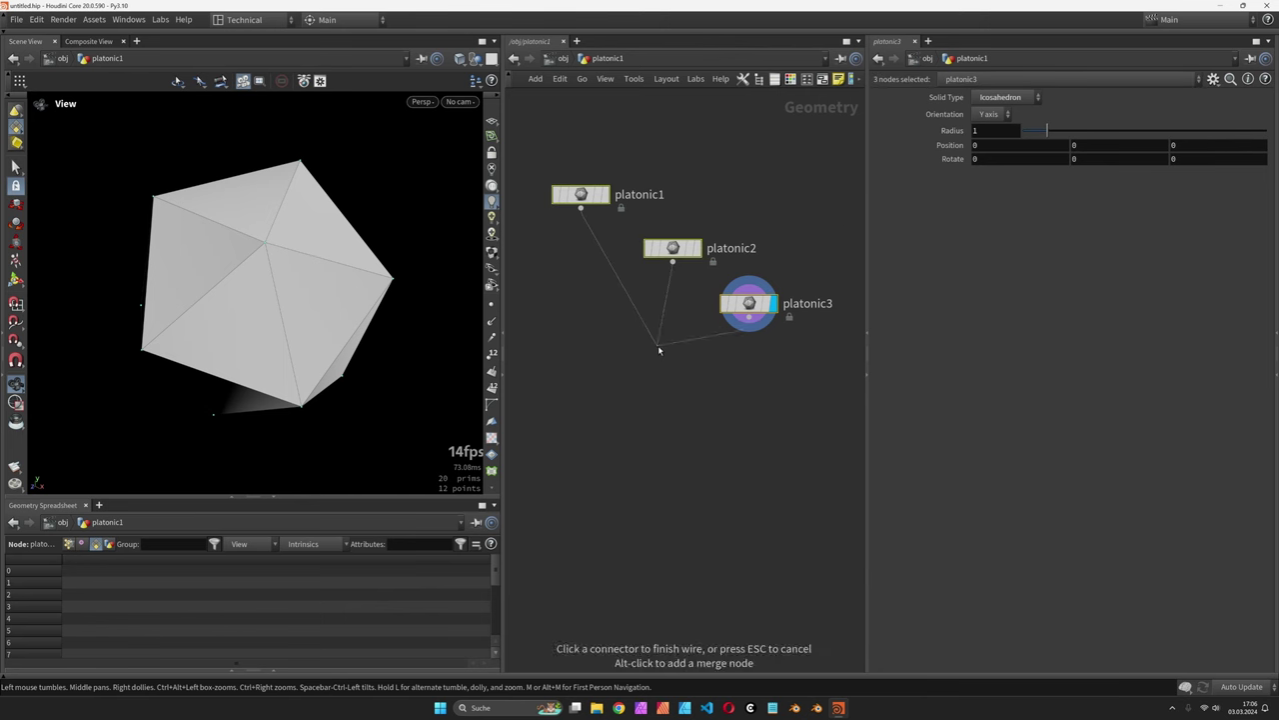
pyautogui.press('Tab')
pyautogui.write('mergp')
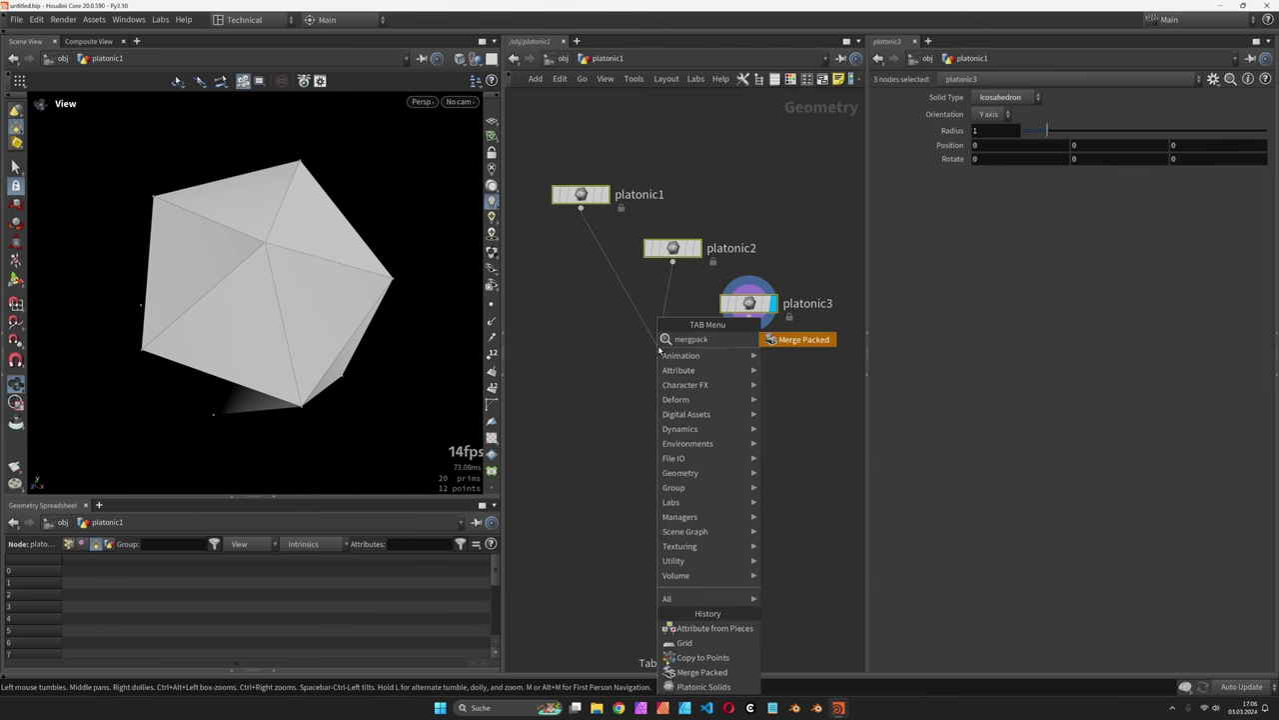
pyautogui.press('Return')
pyautogui.click(657, 360)
pyautogui.click(681, 360)
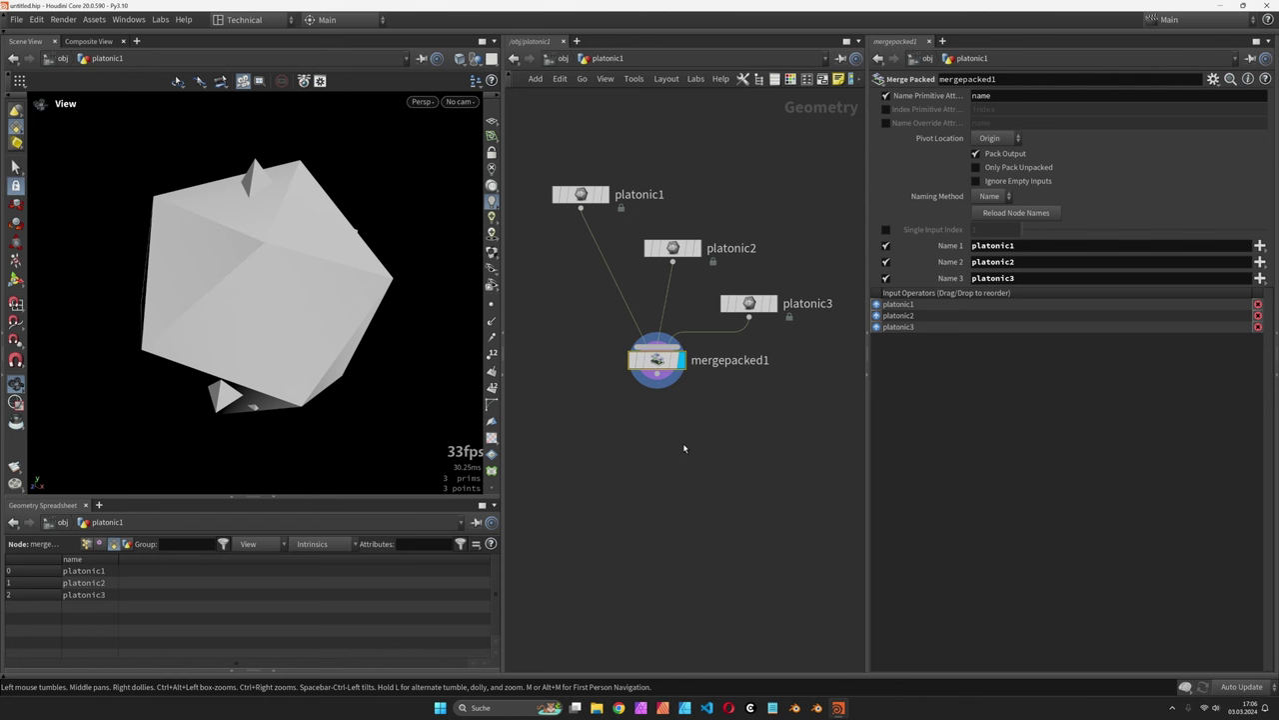
pyautogui.click(88, 544)
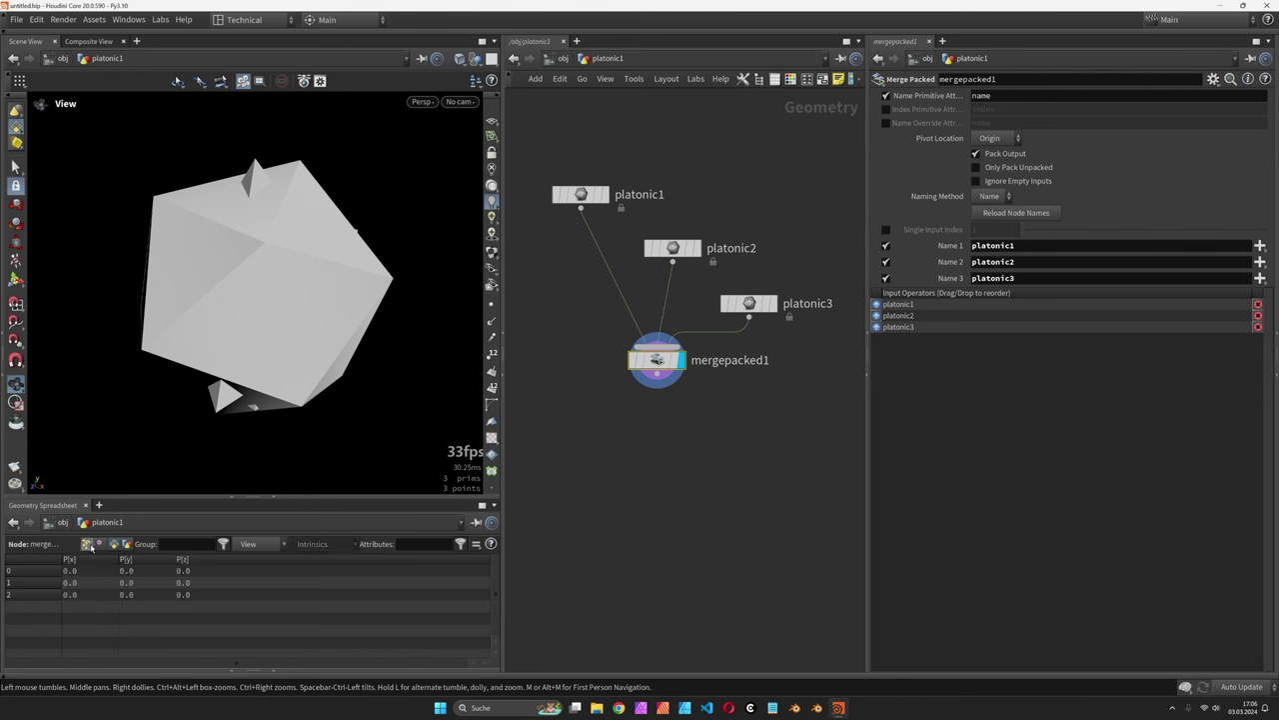
pyautogui.click(114, 544)
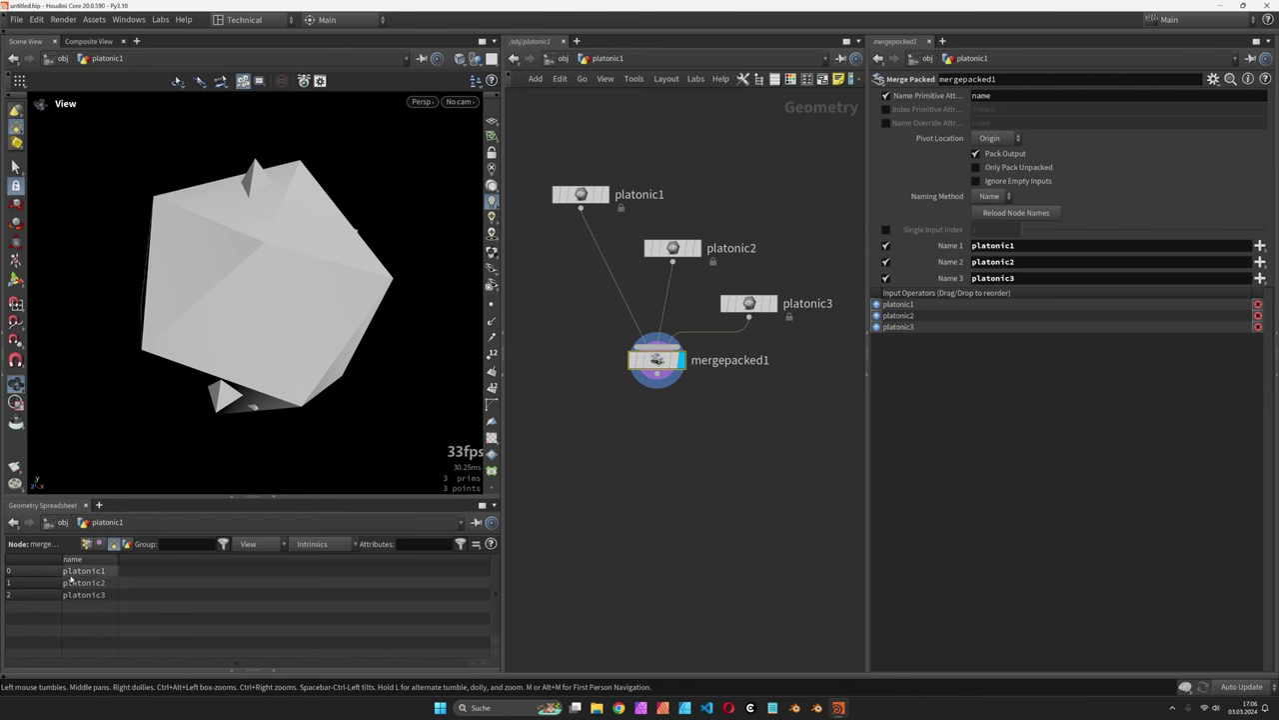
# - Add a Copy to Points node fed by the output of the Merge Packed node
pyautogui.moveTo(727, 458); pyautogui.dragTo(708, 368, button='middle')
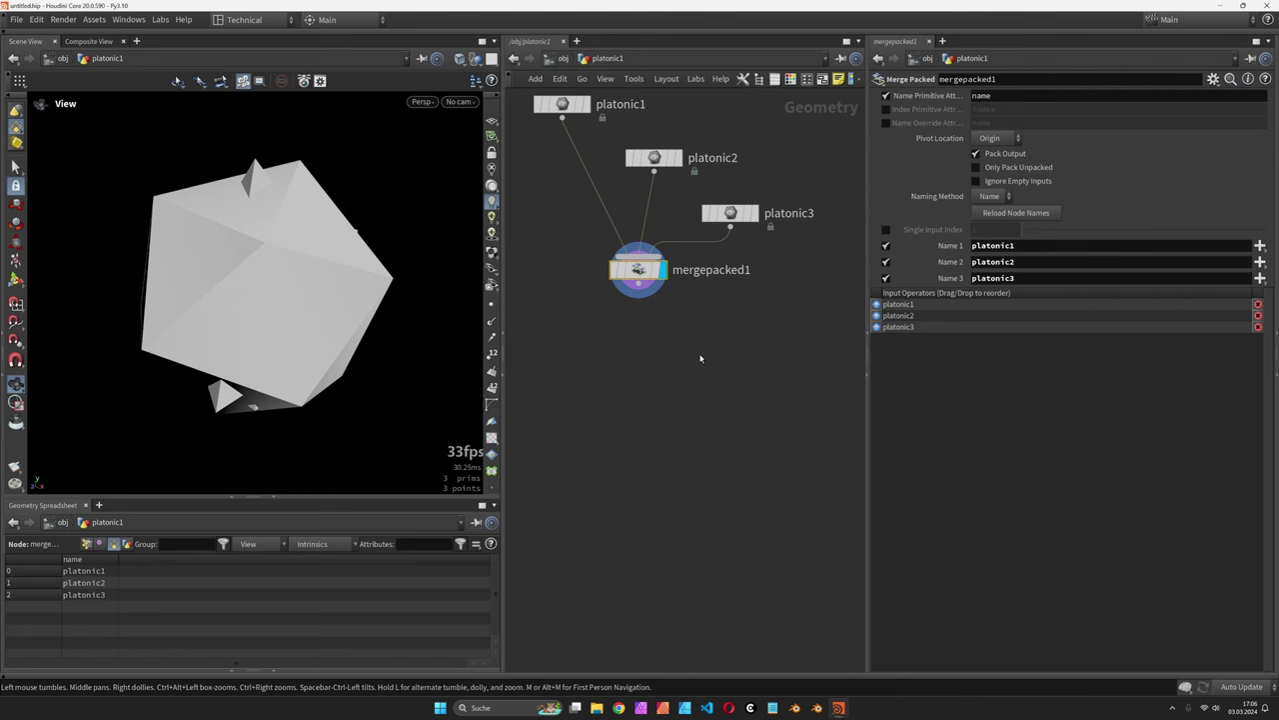
pyautogui.moveTo(637, 292); pyautogui.dragTo(667, 350)
pyautogui.write('ctopo')
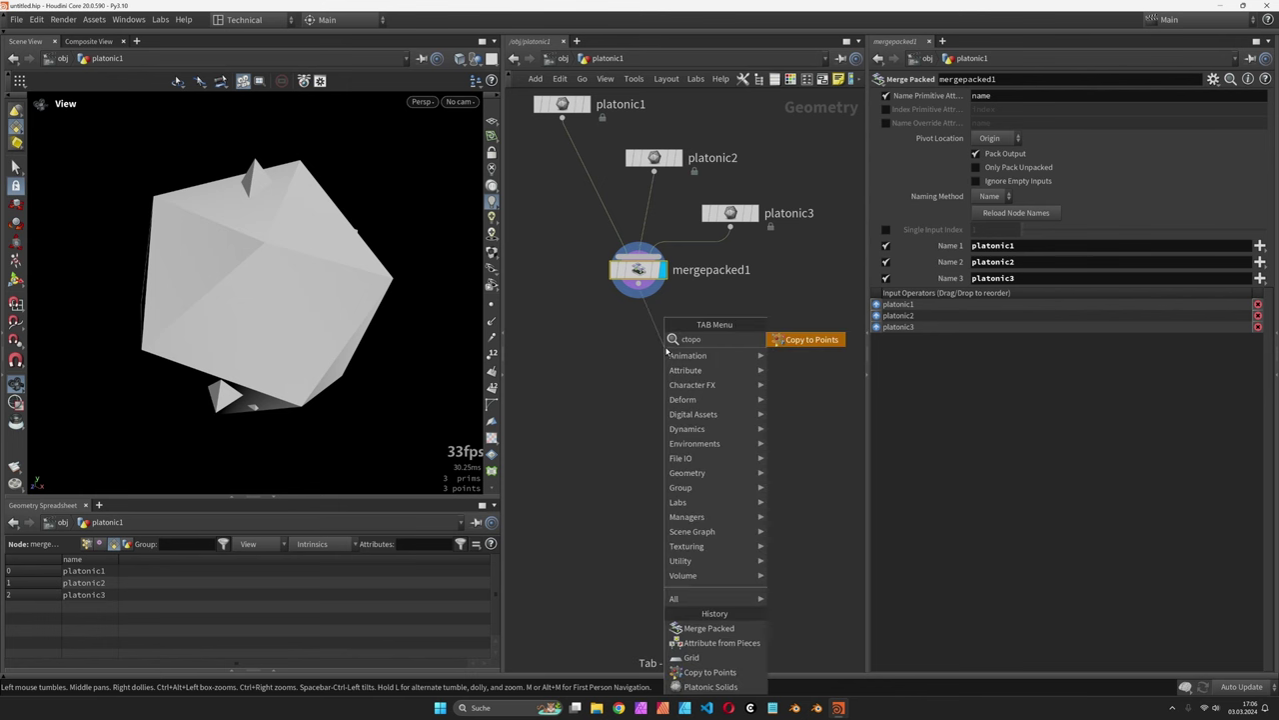
pyautogui.press('Return')
pyautogui.click(667, 370)
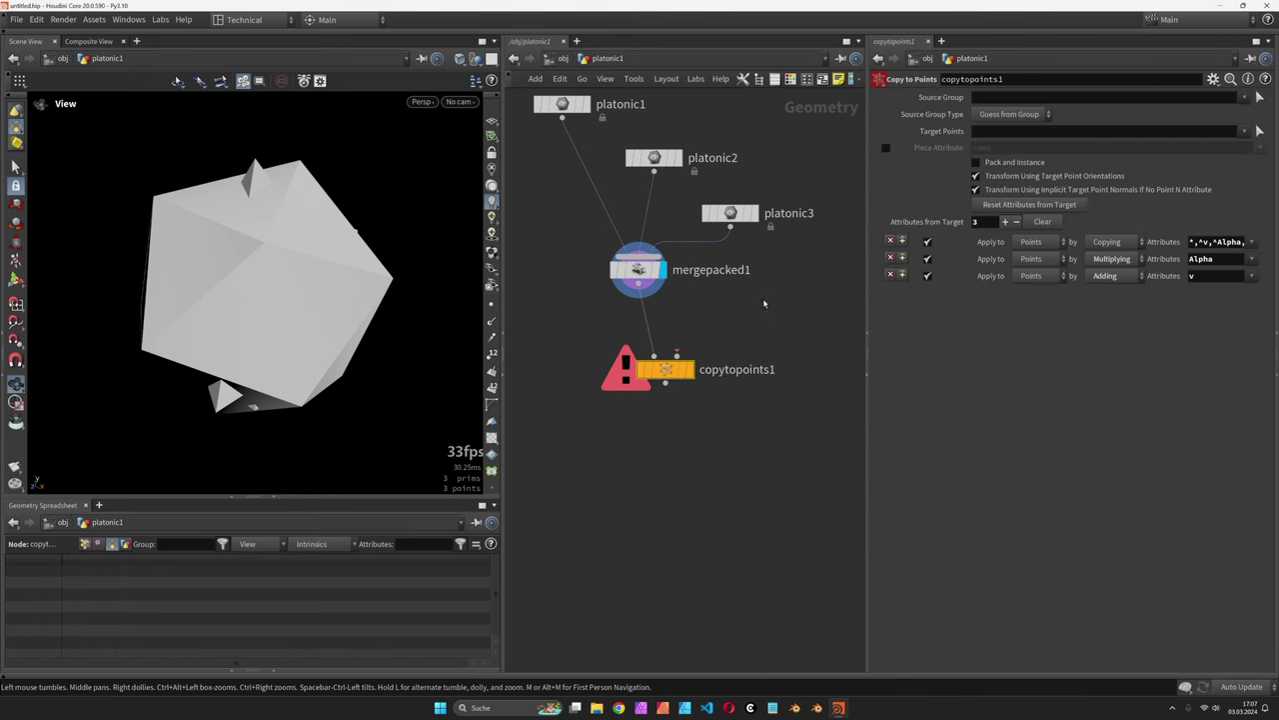
# - On Copy to Points, enable Piece Attribute with name and Pack and Instance, disable Transform Using Target Point Orientations, and display the node
pyautogui.click(886, 147)
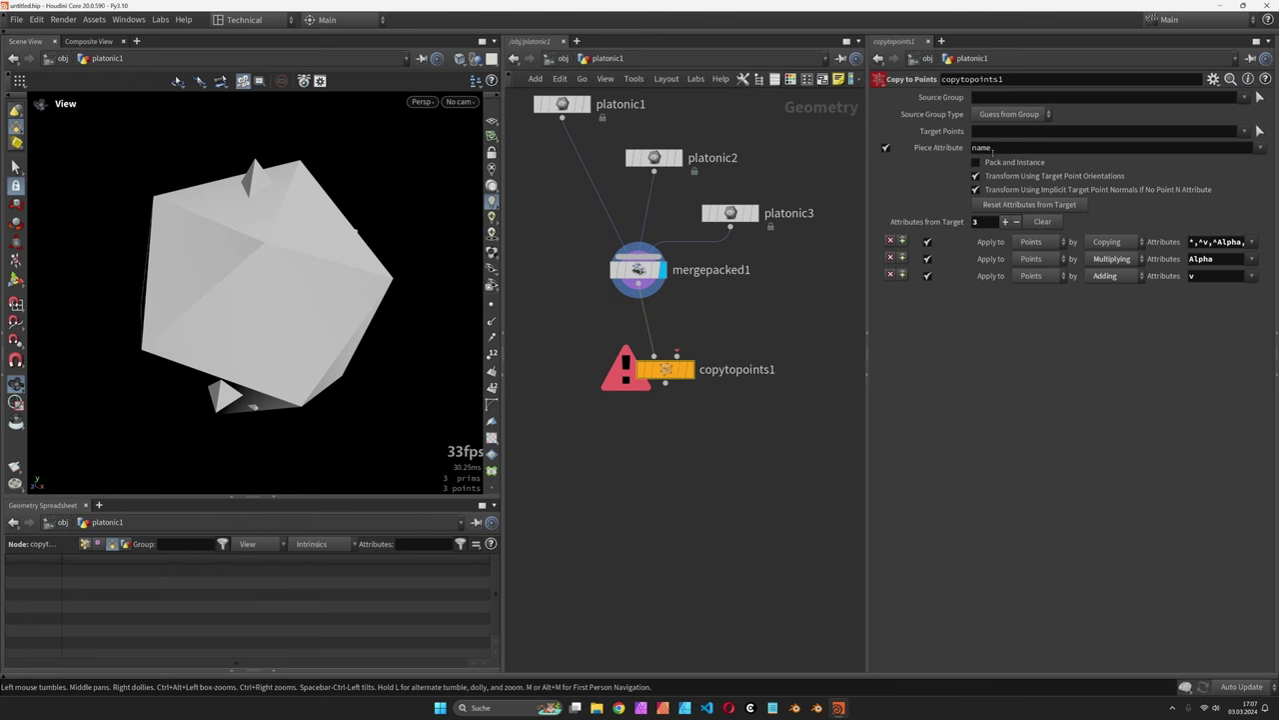
pyautogui.moveTo(666, 370); pyautogui.dragTo(655, 398)
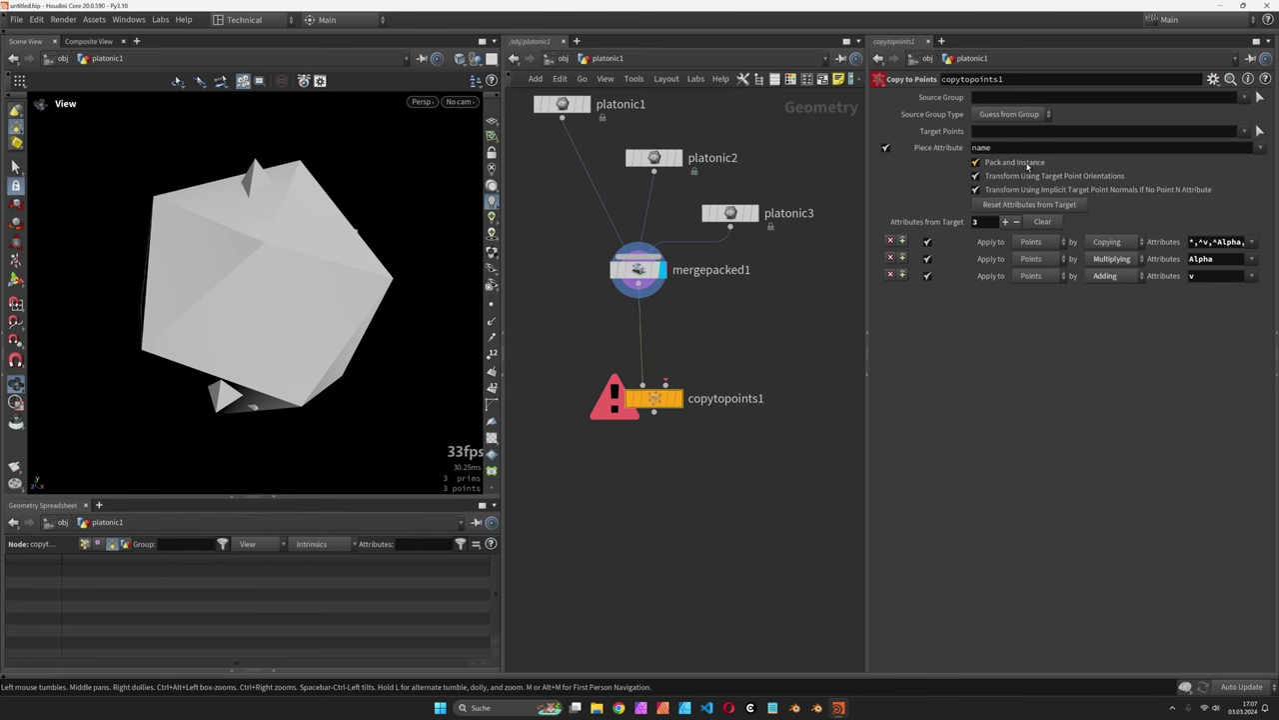
pyautogui.click(1026, 163)
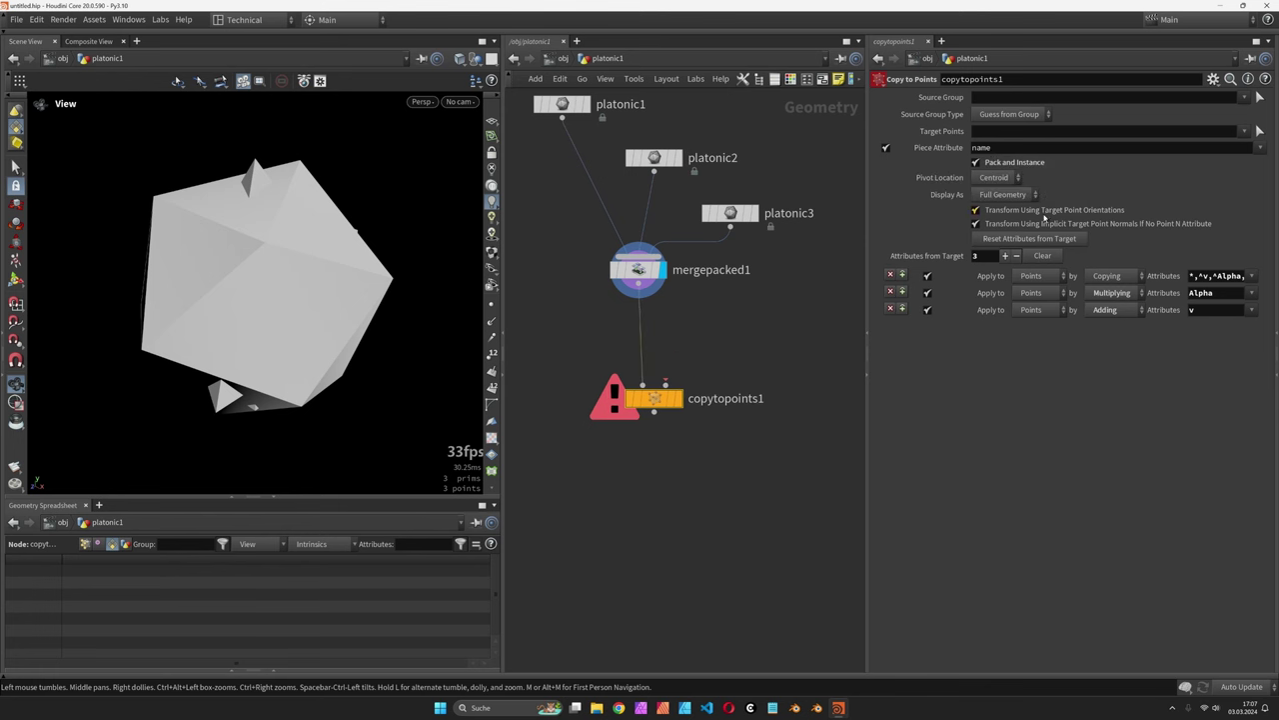
pyautogui.click(1077, 211)
pyautogui.moveTo(650, 398); pyautogui.dragTo(650, 440)
pyautogui.click(678, 440)
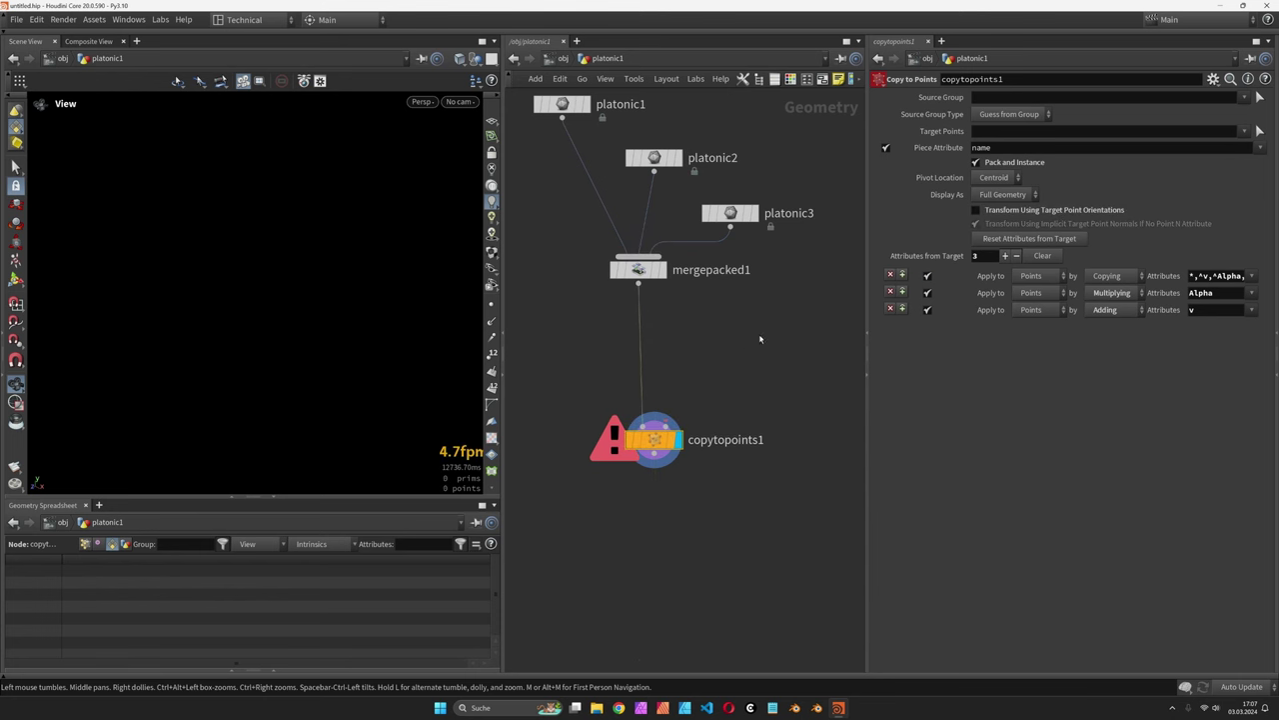
# - Add a Grid node and connect it to the target points input of Copy to Points
pyautogui.press('Tab')
pyautogui.write('grid')
pyautogui.press('Return')
pyautogui.click(760, 338)
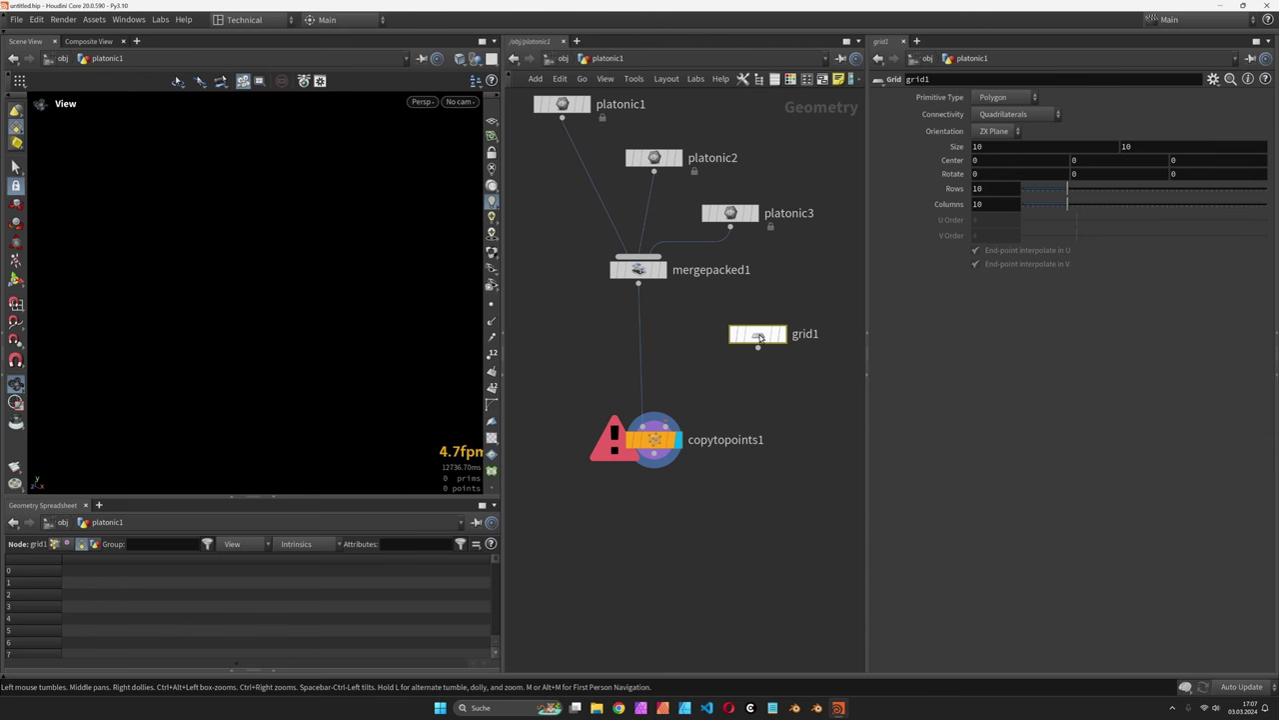
pyautogui.moveTo(759, 338); pyautogui.dragTo(682, 405)
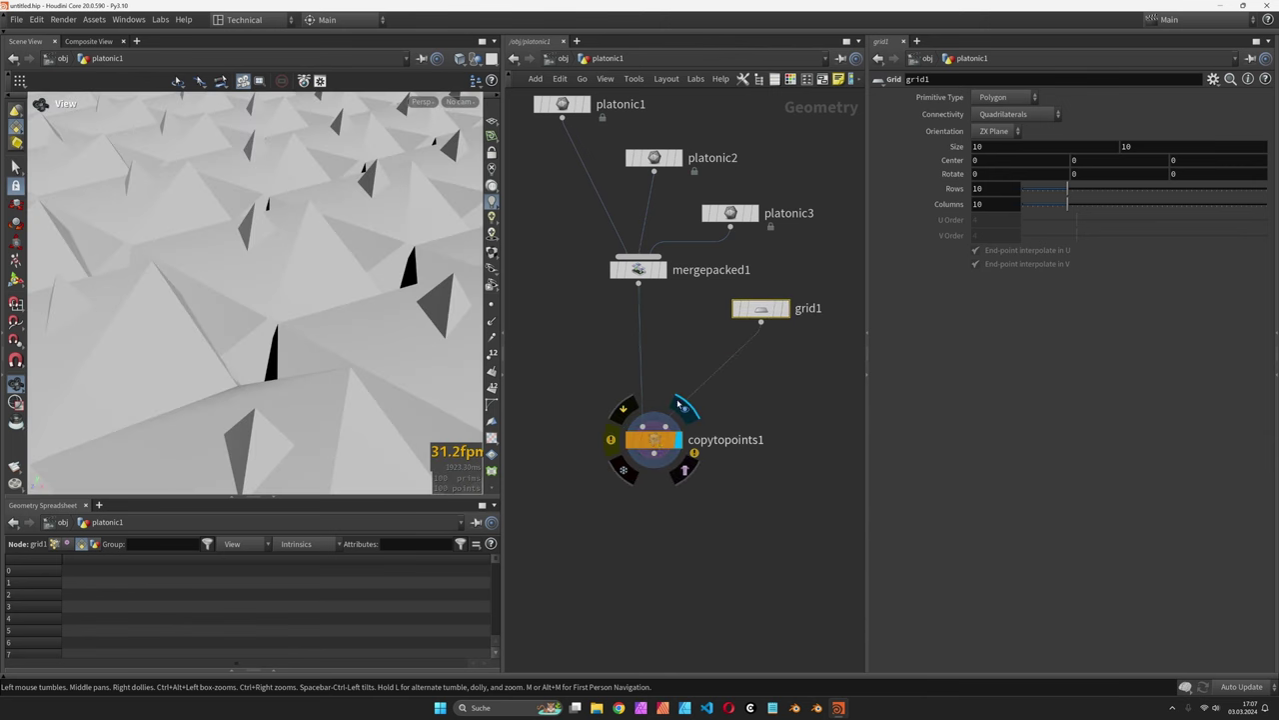
# - Set the grid's size to 20 by 20
pyautogui.moveTo(396, 280); pyautogui.dragTo(112, 353, button='right')
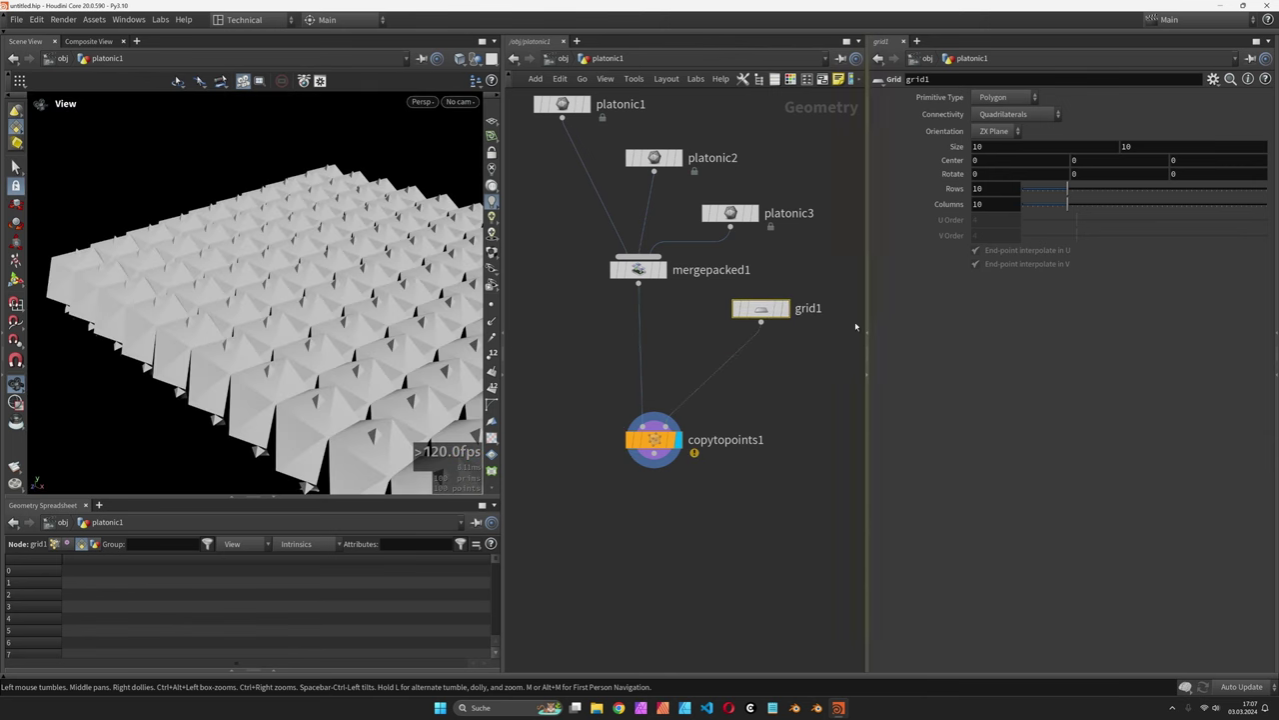
pyautogui.click(1020, 150)
pyautogui.write('20')
pyautogui.press('Tab')
pyautogui.write('20')
pyautogui.press('Return')
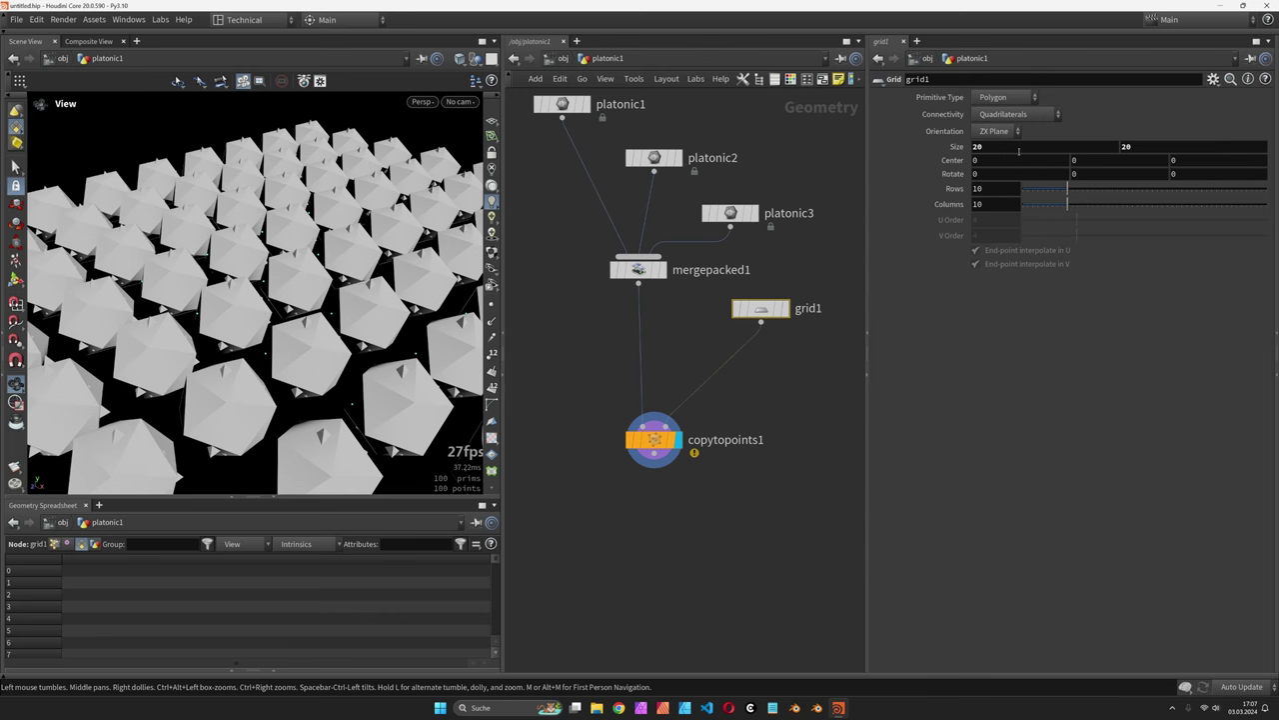
pyautogui.moveTo(318, 260); pyautogui.dragTo(238, 312, button='right')
pyautogui.moveTo(238, 311); pyautogui.dragTo(322, 264)
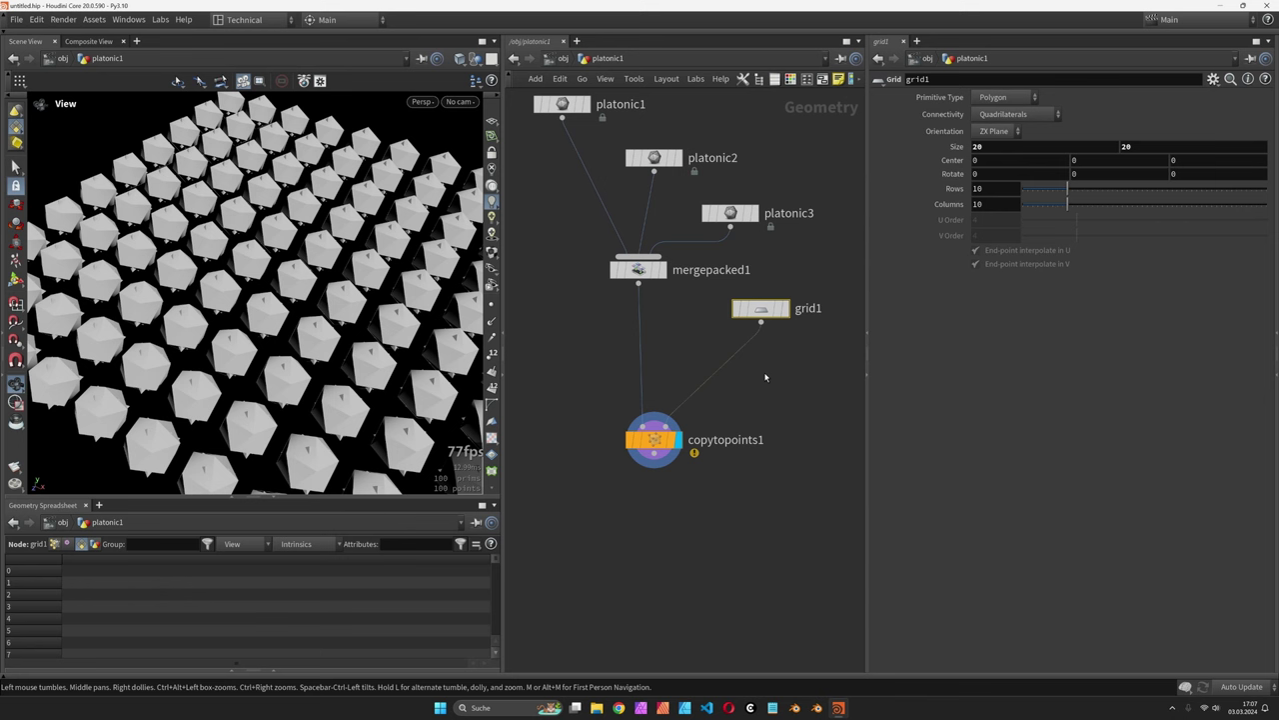
# - Add an Attribute from Pieces node below the grid, taking the grid as point cloud and the Merge Packed output as pieces
pyautogui.press('Tab')
pyautogui.write('attpiece')
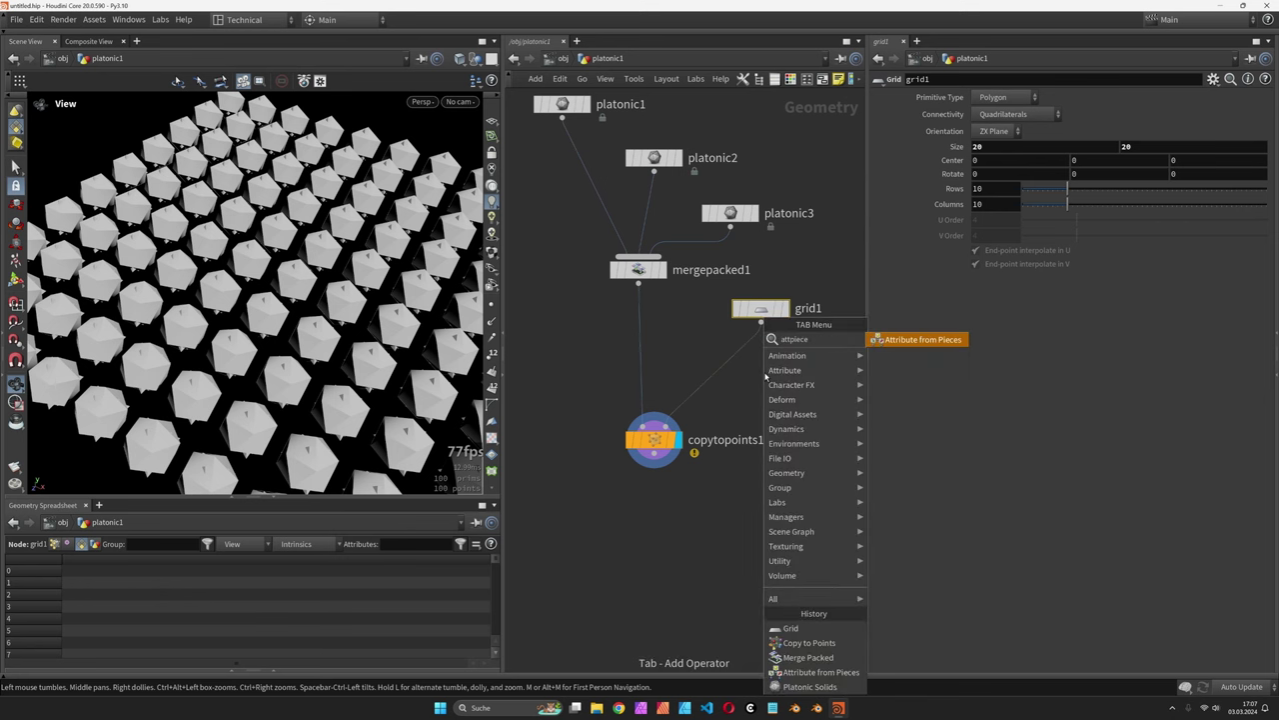
pyautogui.press('Return')
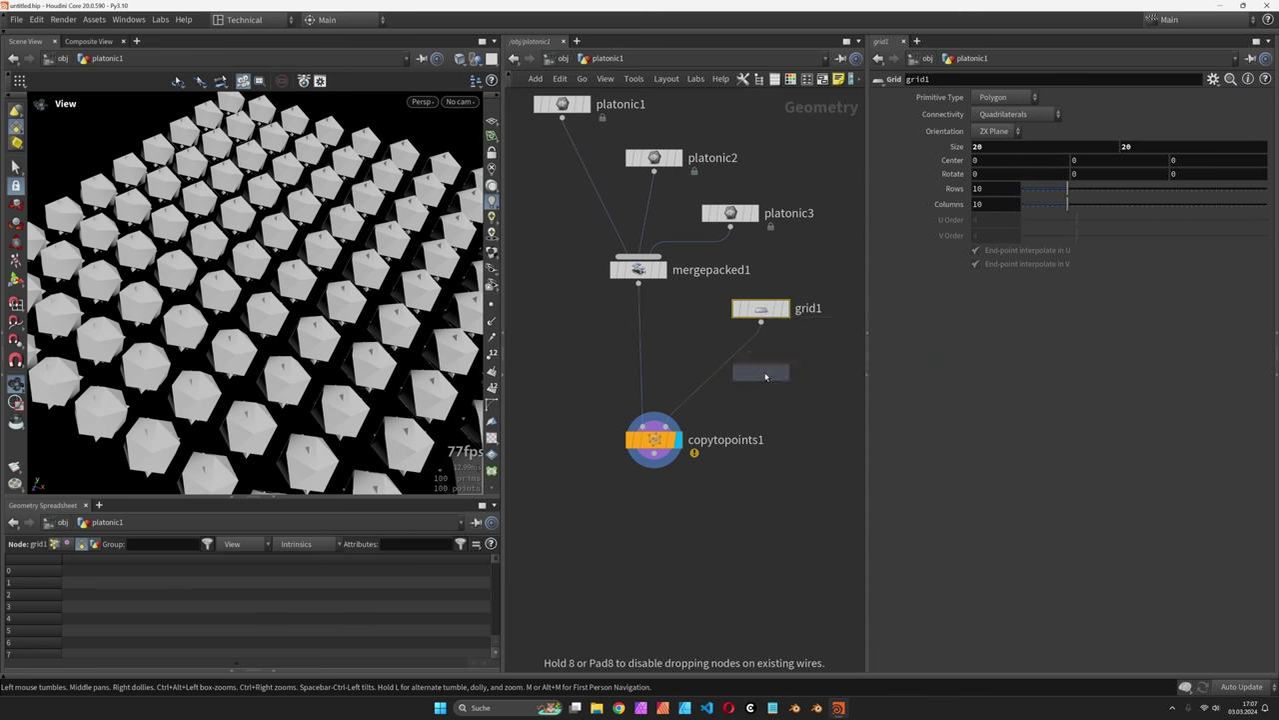
pyautogui.click(757, 370)
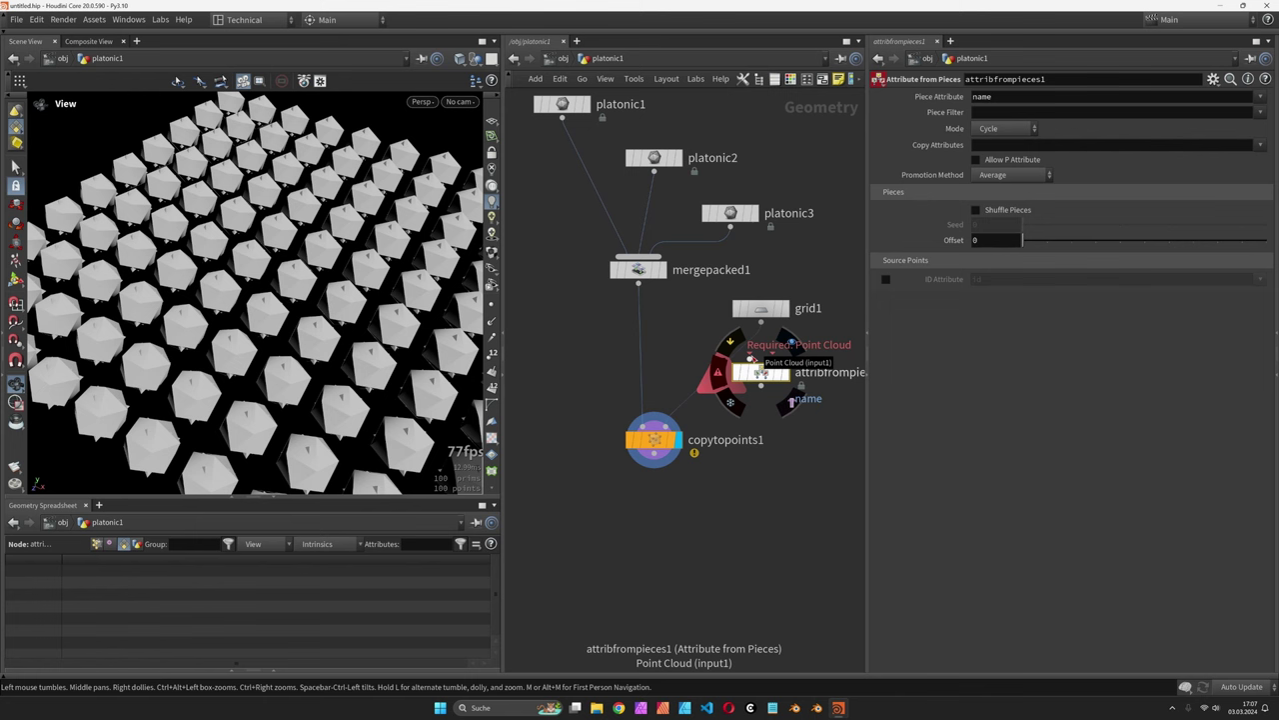
pyautogui.moveTo(751, 357); pyautogui.dragTo(638, 283)
pyautogui.moveTo(794, 513); pyautogui.dragTo(721, 485, button='middle')
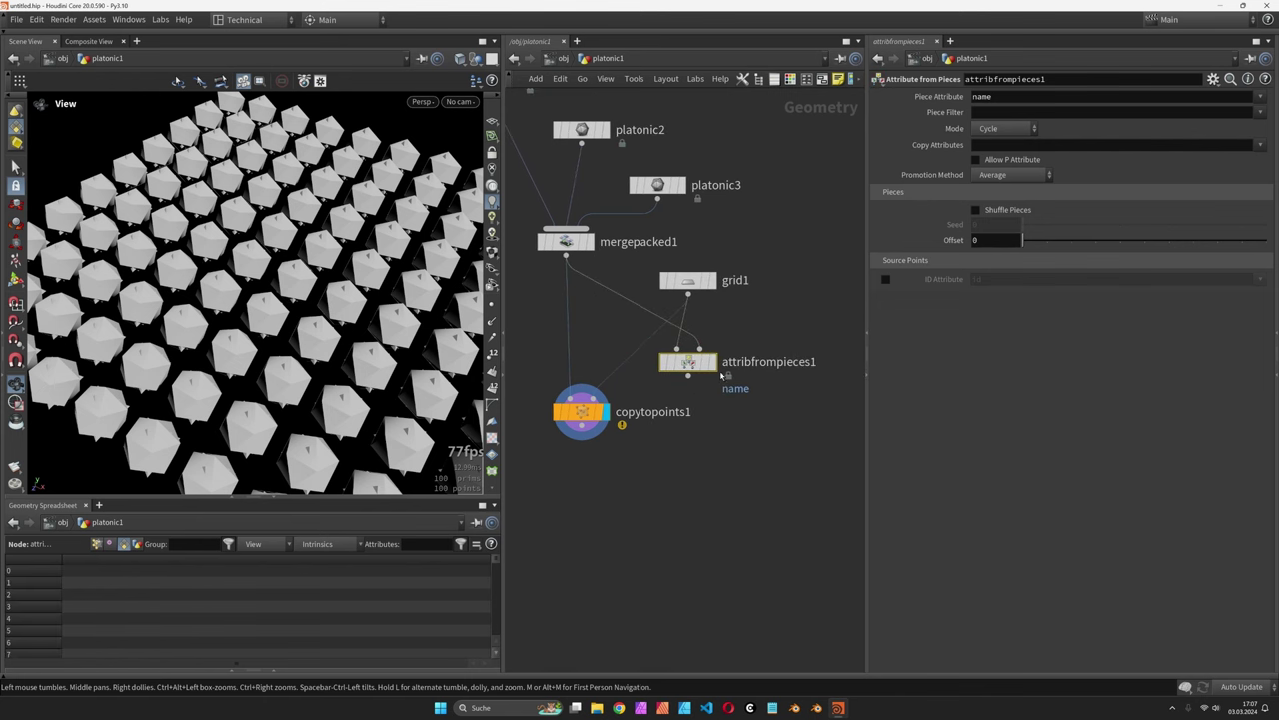
# - Feed the Attribute from Pieces output into the target points of Copy to Points and display the copies
pyautogui.click(711, 362)
pyautogui.moveTo(685, 446); pyautogui.dragTo(696, 488, button='middle')
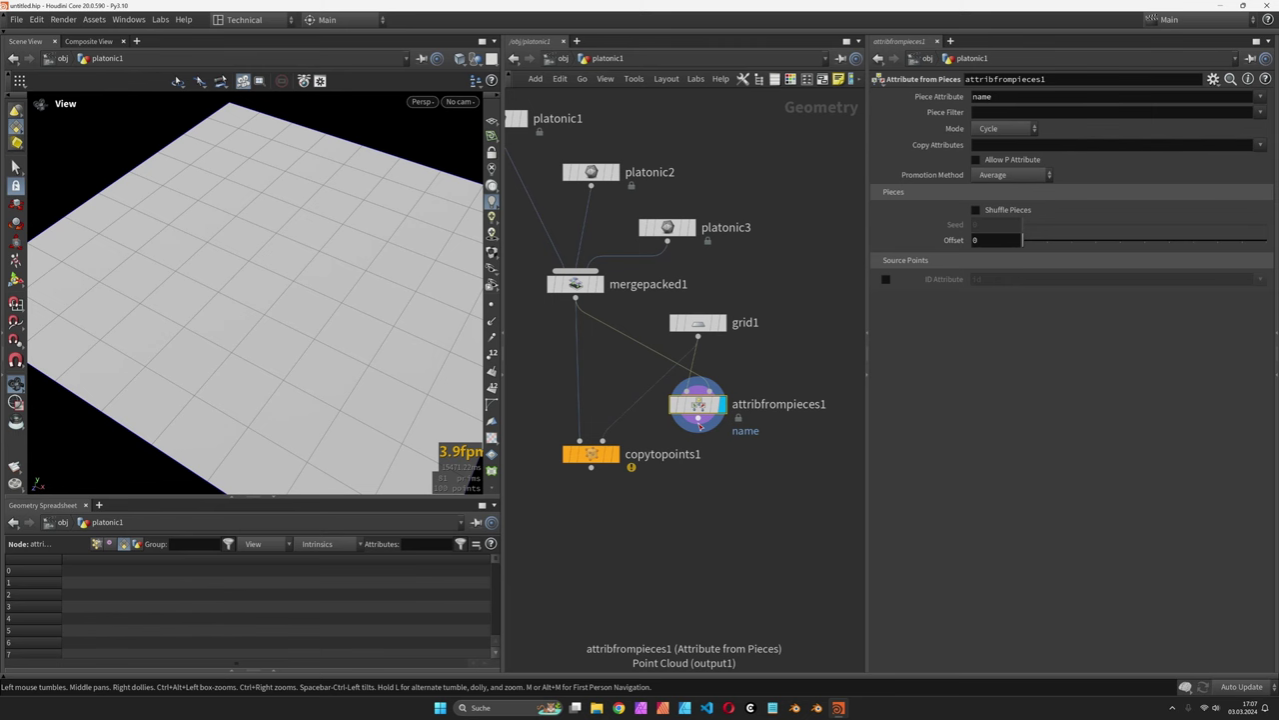
pyautogui.moveTo(597, 461); pyautogui.dragTo(581, 505)
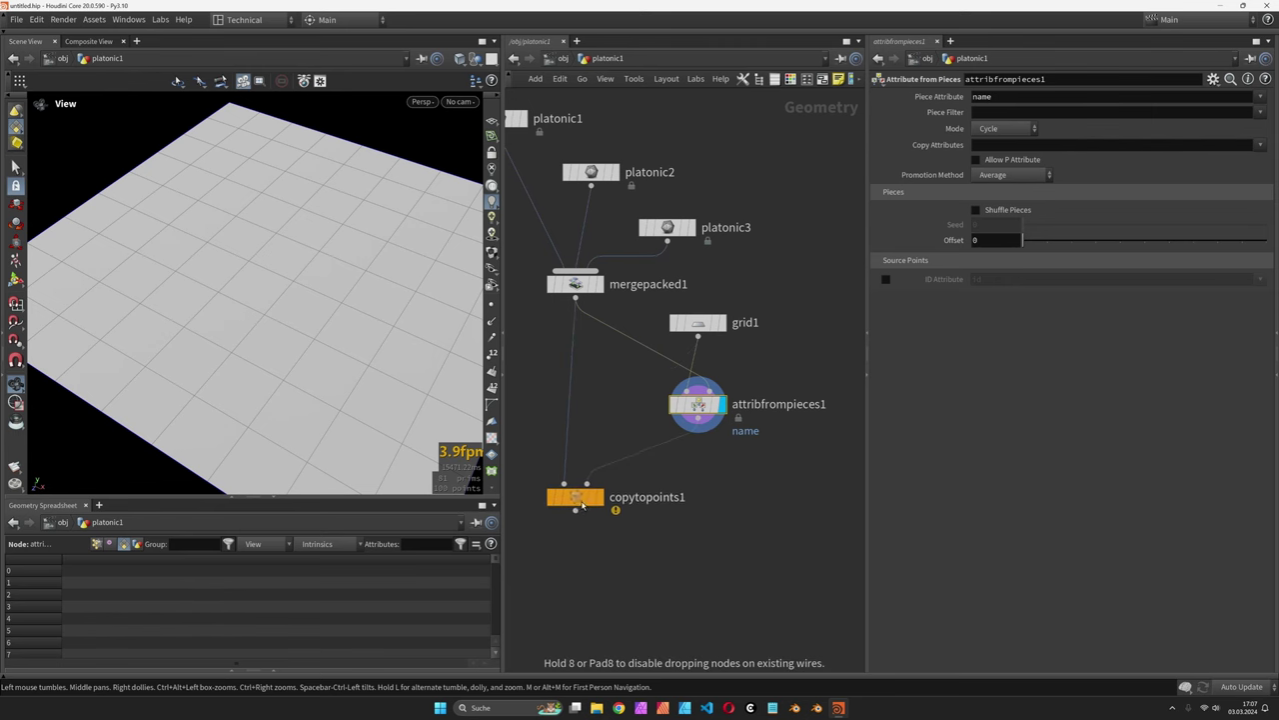
pyautogui.click(596, 497)
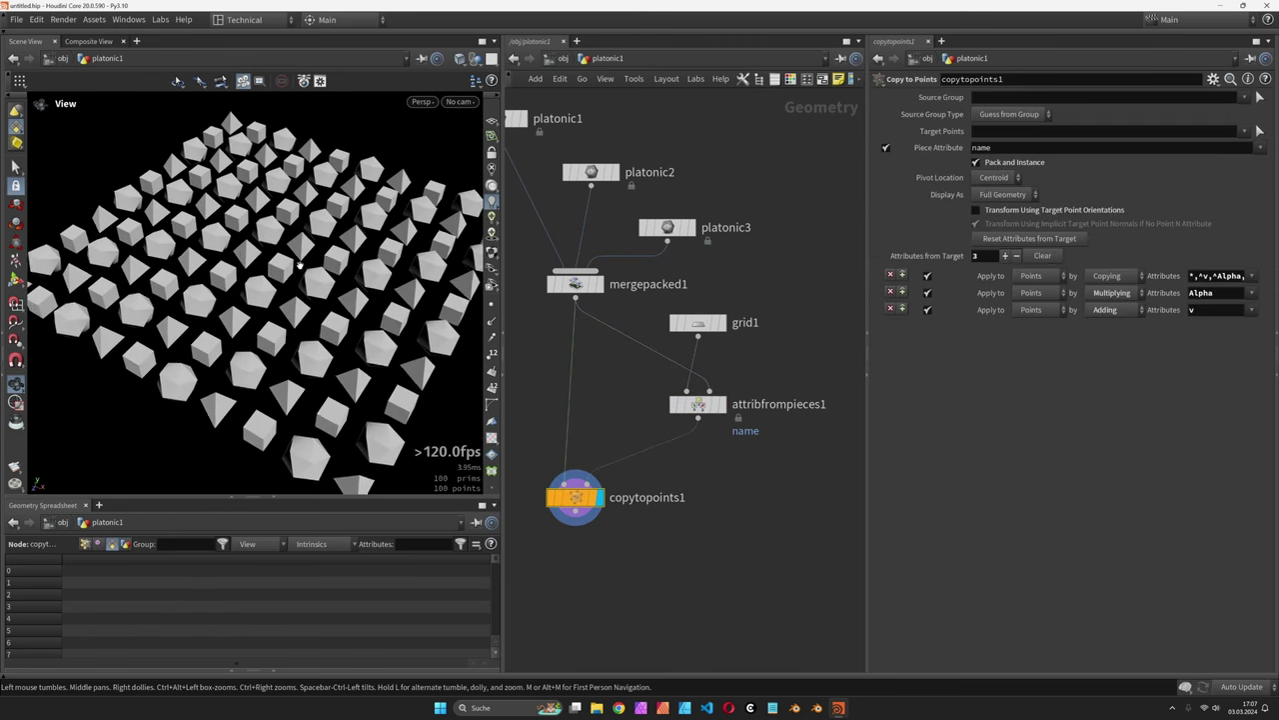
# - Try varying the piece Offset on the Attribute from Pieces node
pyautogui.moveTo(299, 263); pyautogui.dragTo(282, 274)
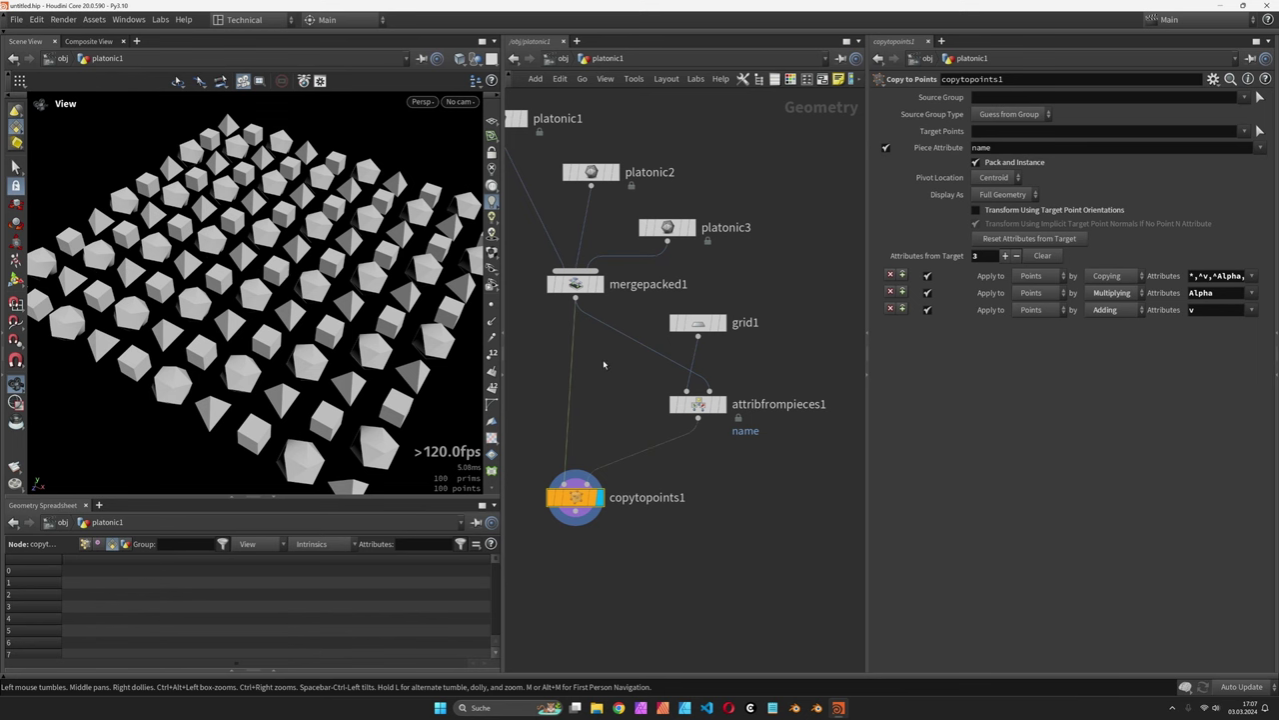
pyautogui.click(705, 405)
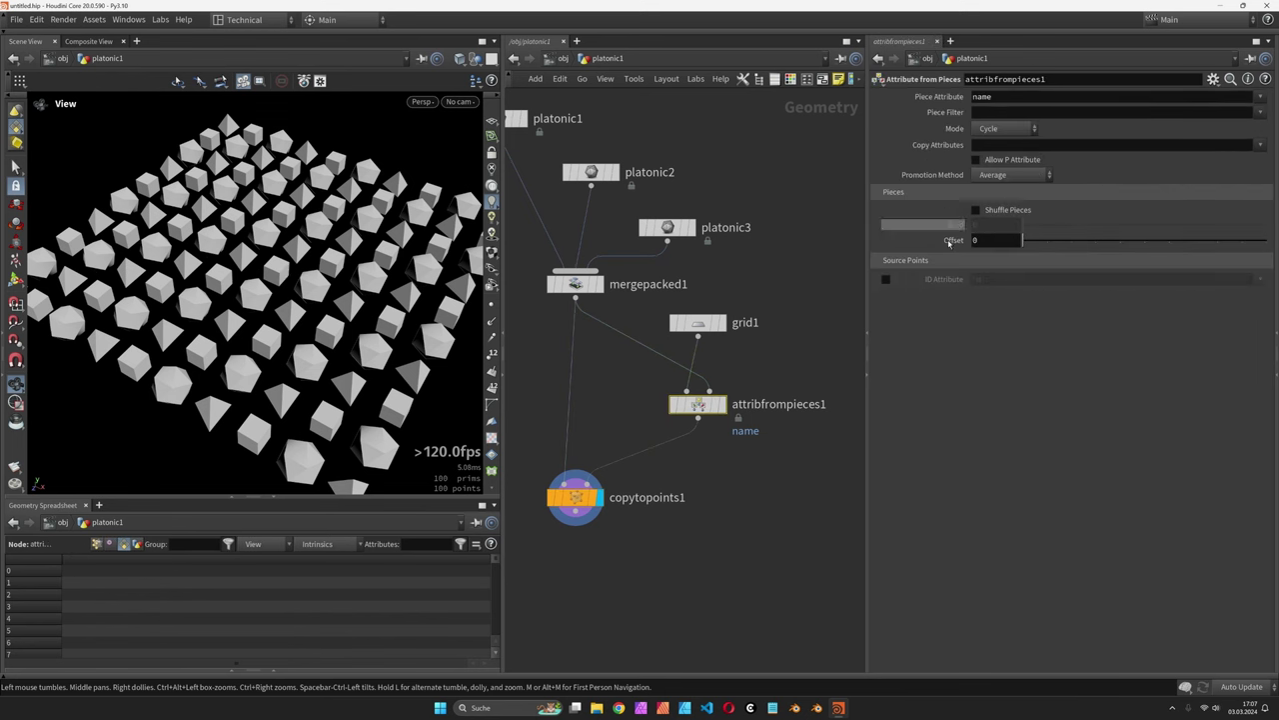
pyautogui.moveTo(1045, 243); pyautogui.dragTo(1009, 250)
# - Insert a Color node between Attribute from Pieces and Copy to Points
pyautogui.moveTo(566, 500); pyautogui.dragTo(566, 546)
pyautogui.press('Tab')
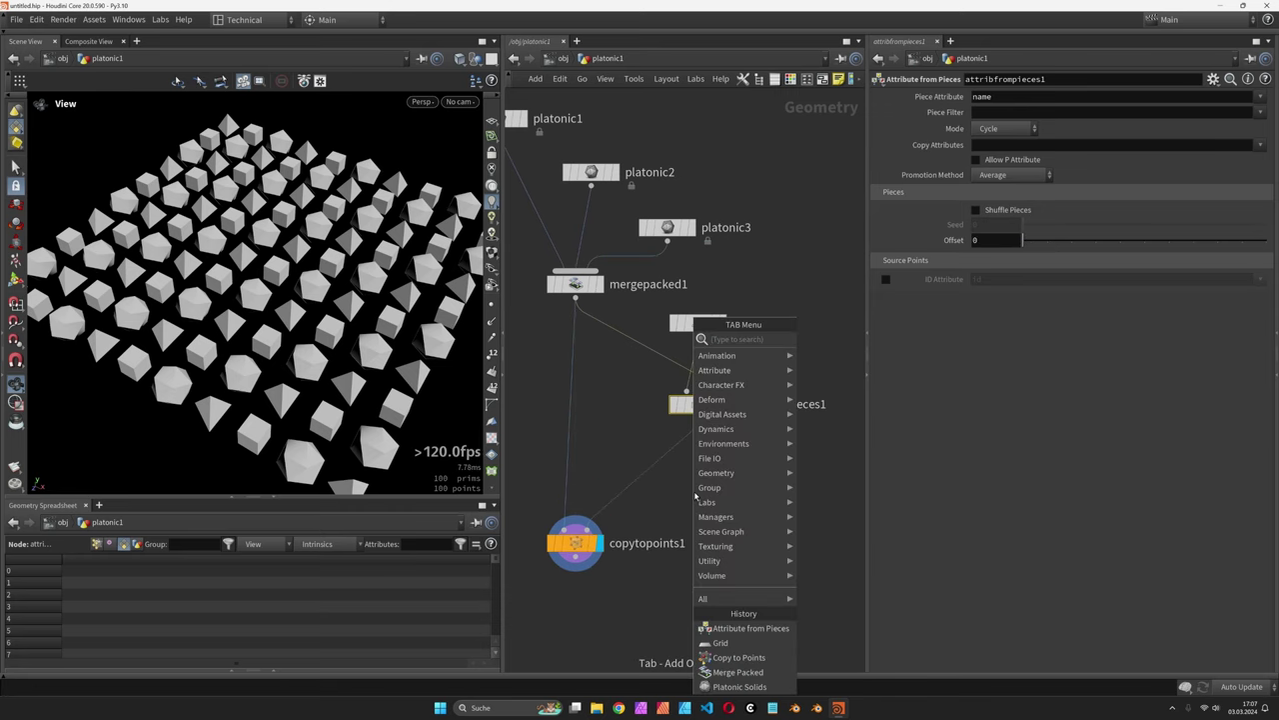
pyautogui.write('color')
pyautogui.press('Return')
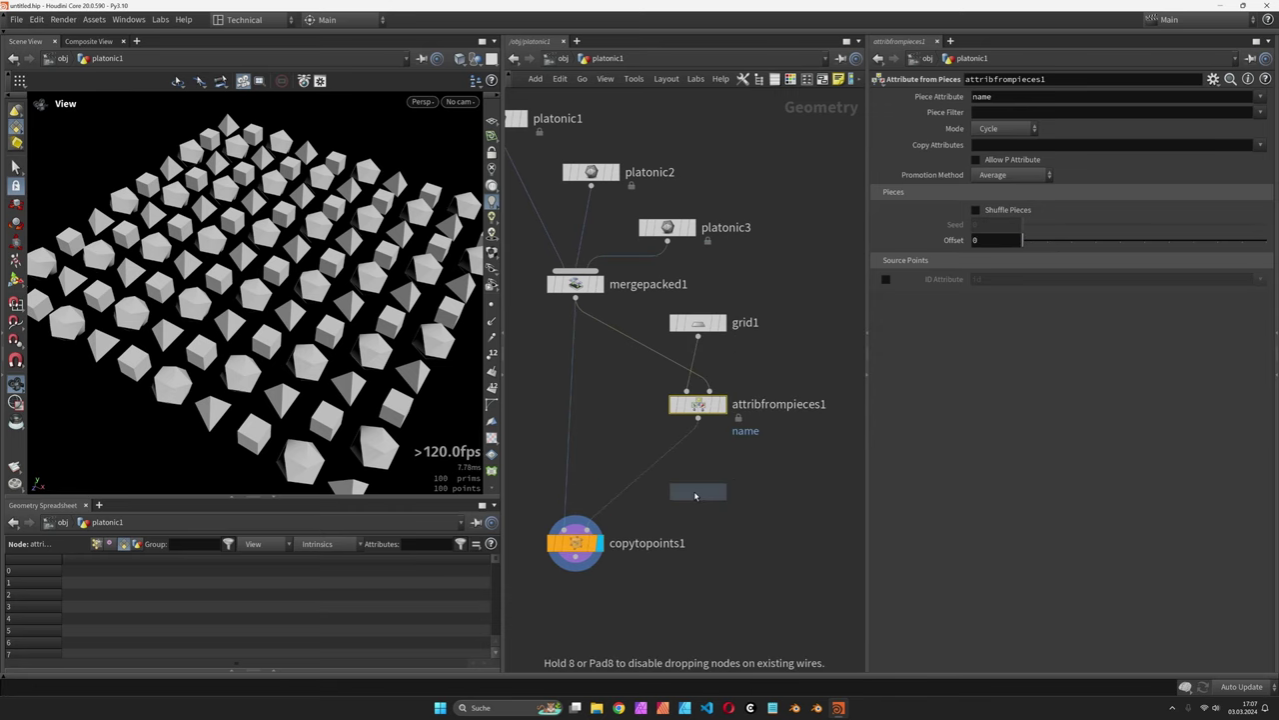
pyautogui.click(698, 490)
pyautogui.moveTo(698, 491); pyautogui.dragTo(697, 466)
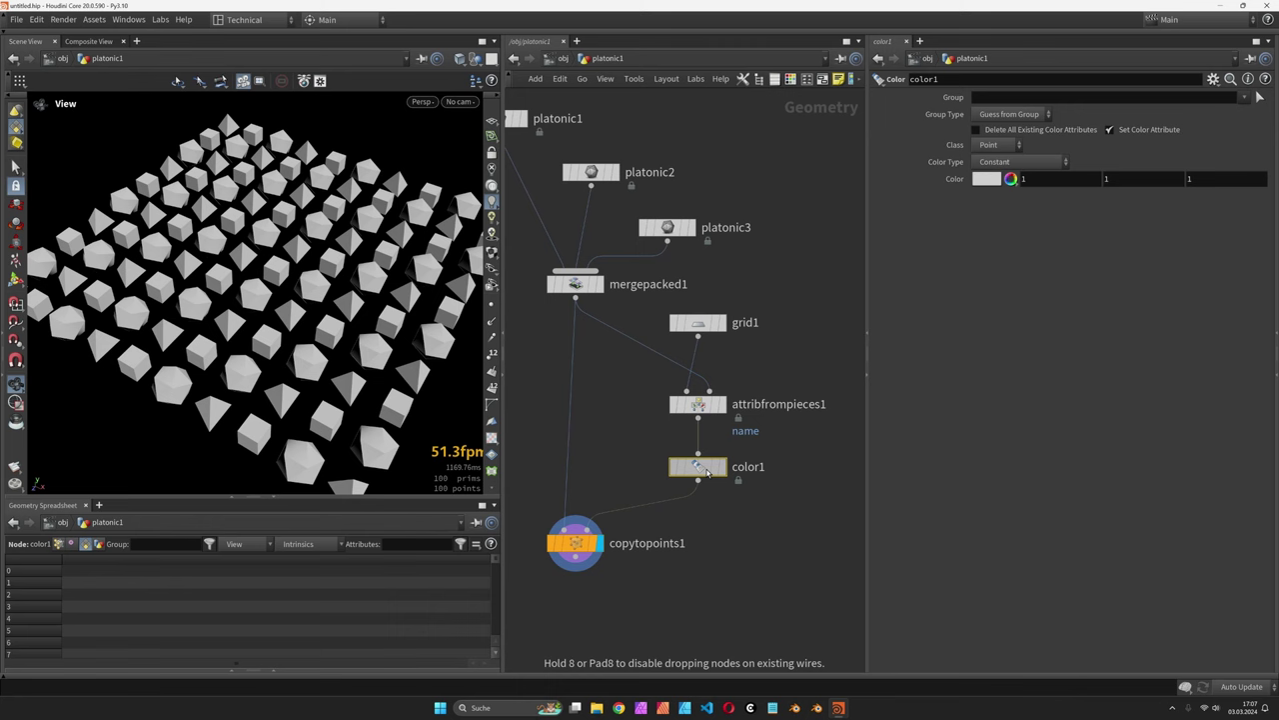
# - Color the points with Random from Attribute based on the name attribute, with the seed set to 3.58
pyautogui.click(1019, 162)
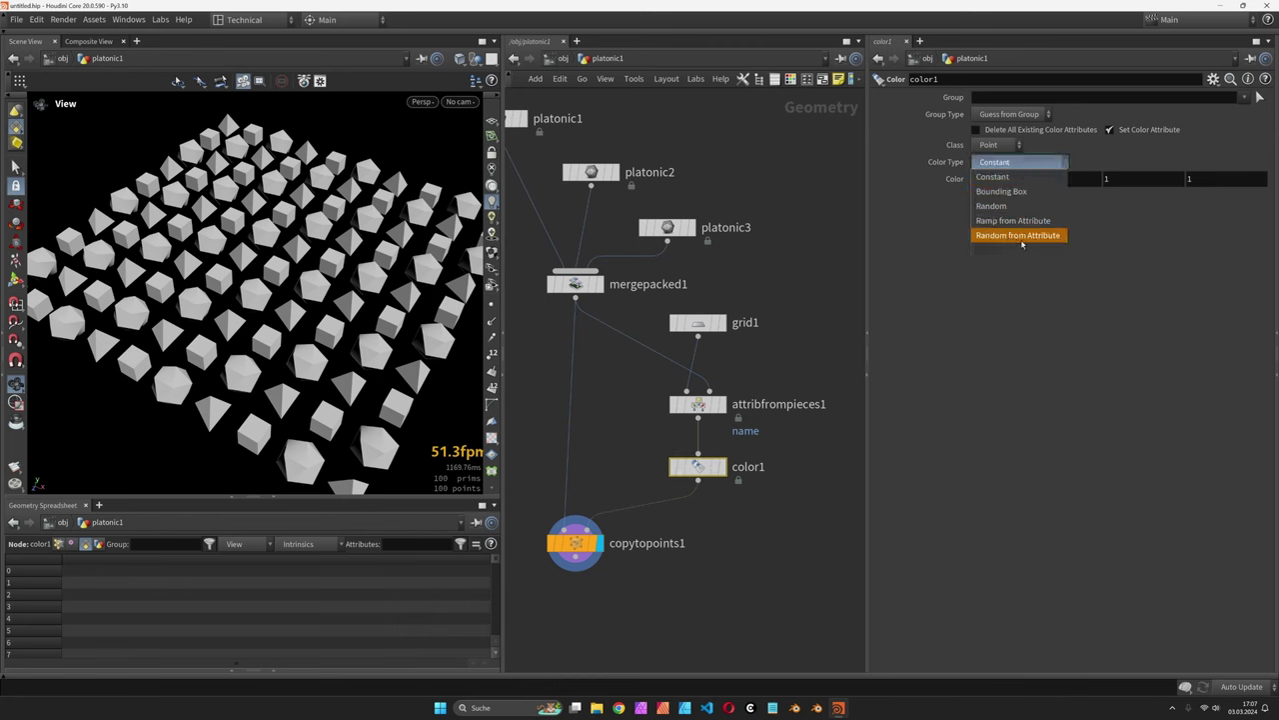
pyautogui.click(1043, 236)
pyautogui.click(1260, 193)
pyautogui.click(1236, 206)
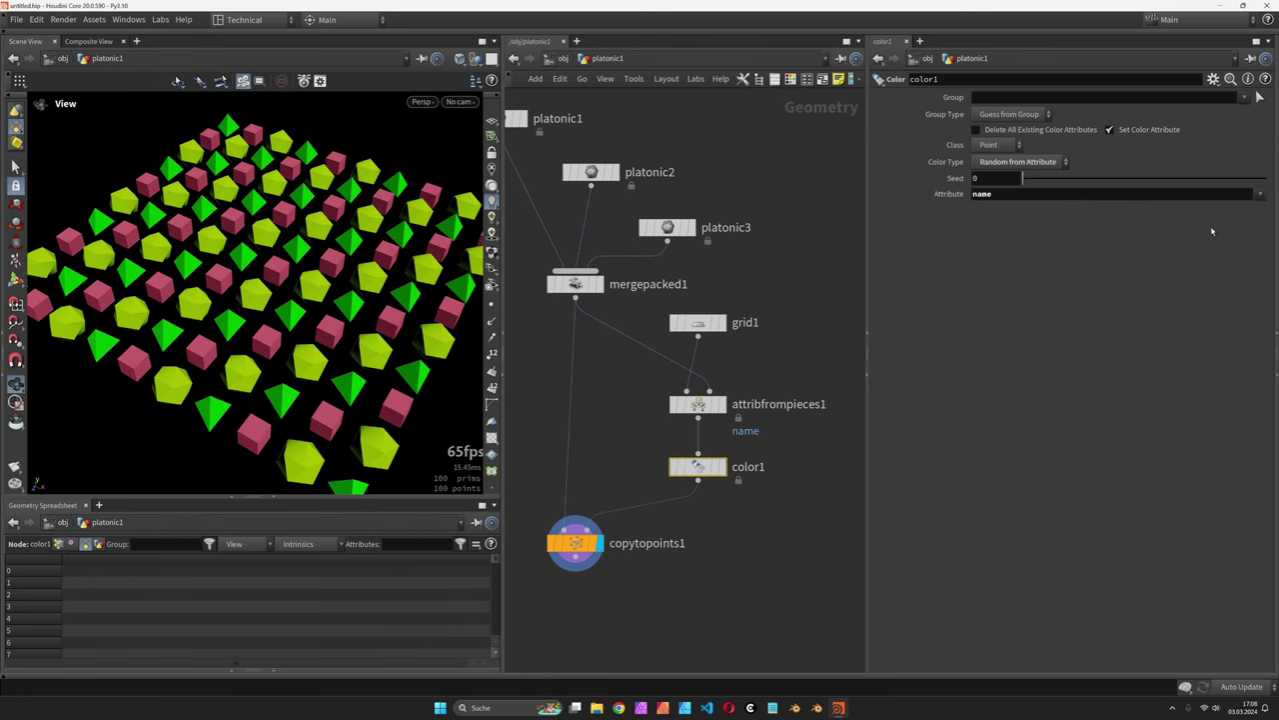
pyautogui.moveTo(1022, 178); pyautogui.dragTo(1110, 178)
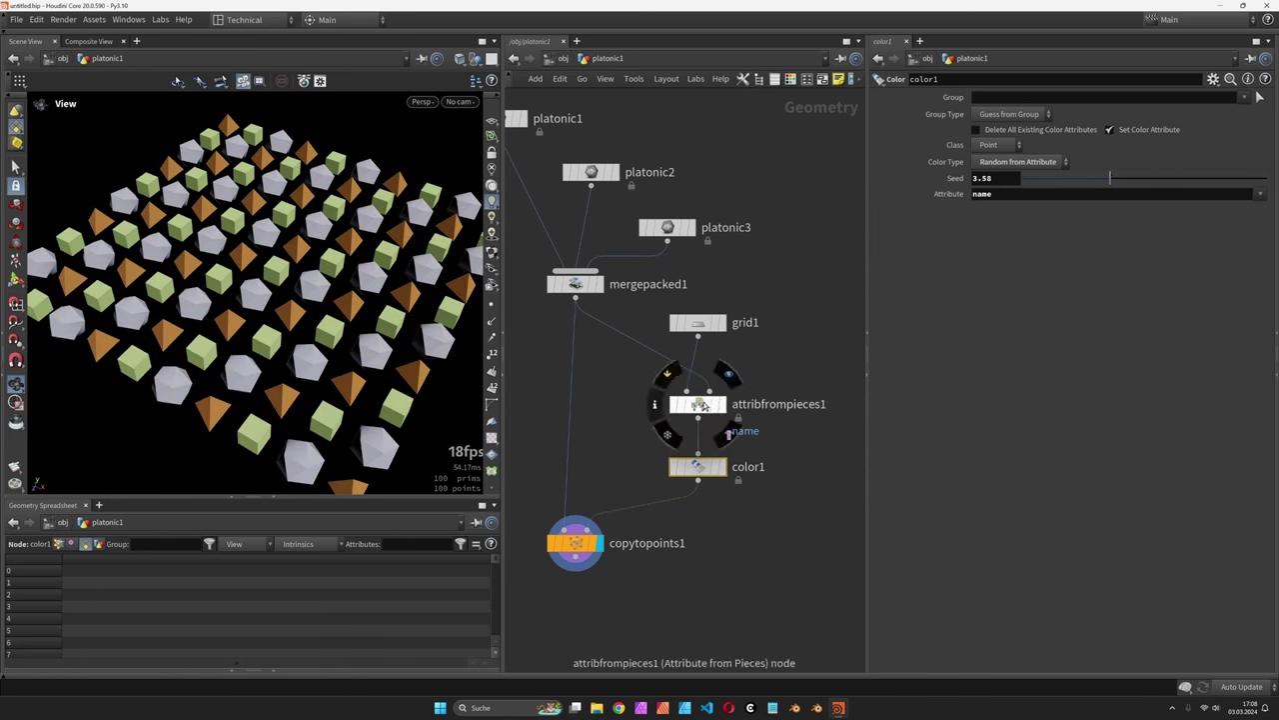
# - Switch the Attribute from Pieces mode to Patches and set the piece Offset to 3
pyautogui.click(705, 408)
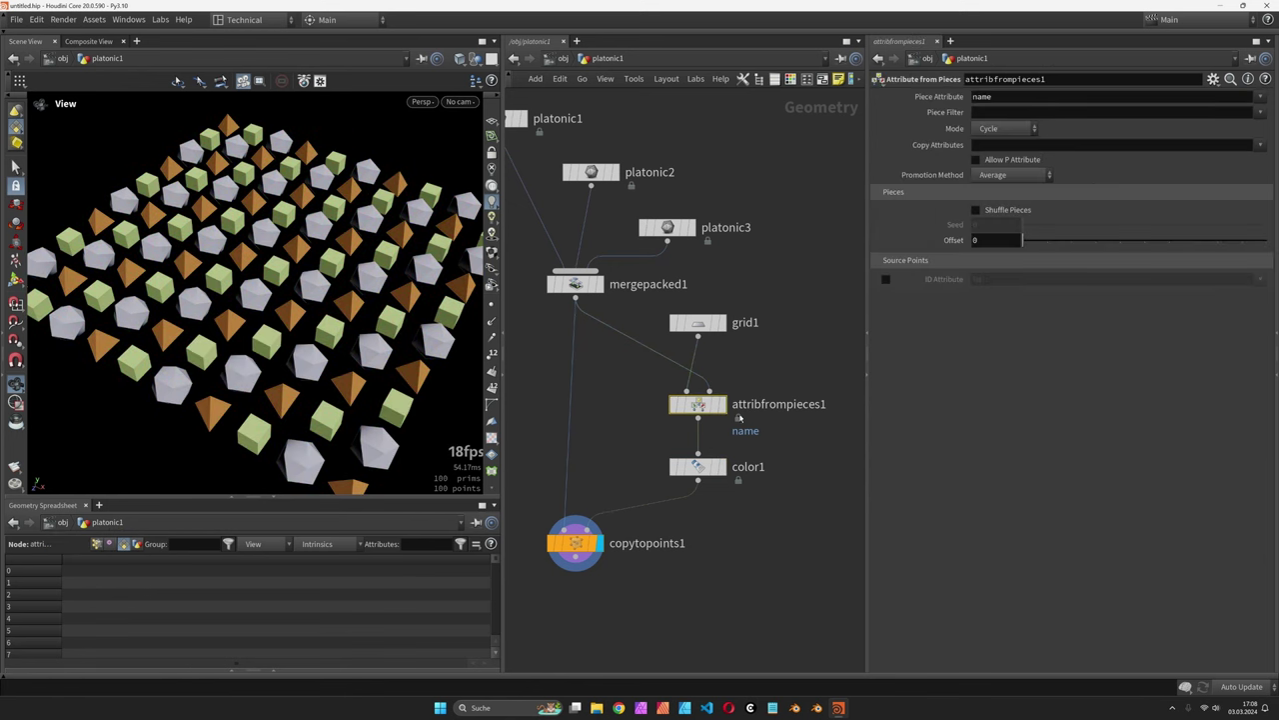
pyautogui.click(1017, 129)
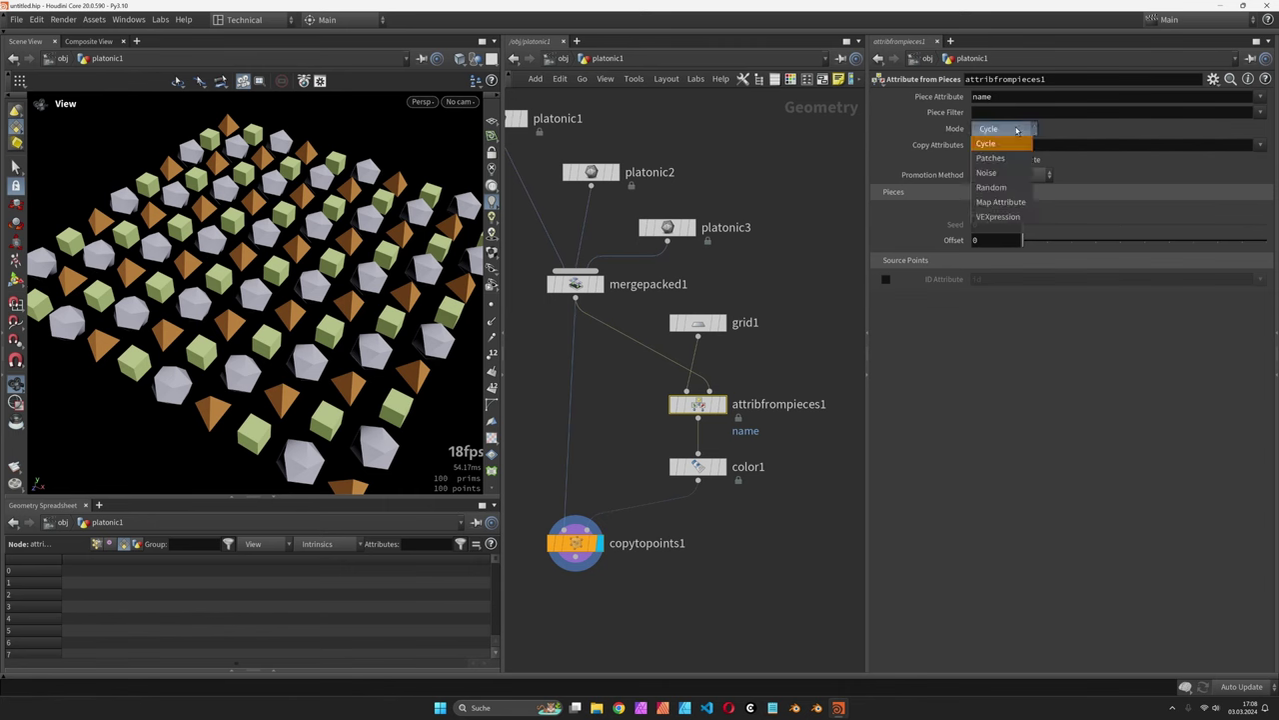
pyautogui.click(1004, 158)
pyautogui.scroll(-3, 280, 311)
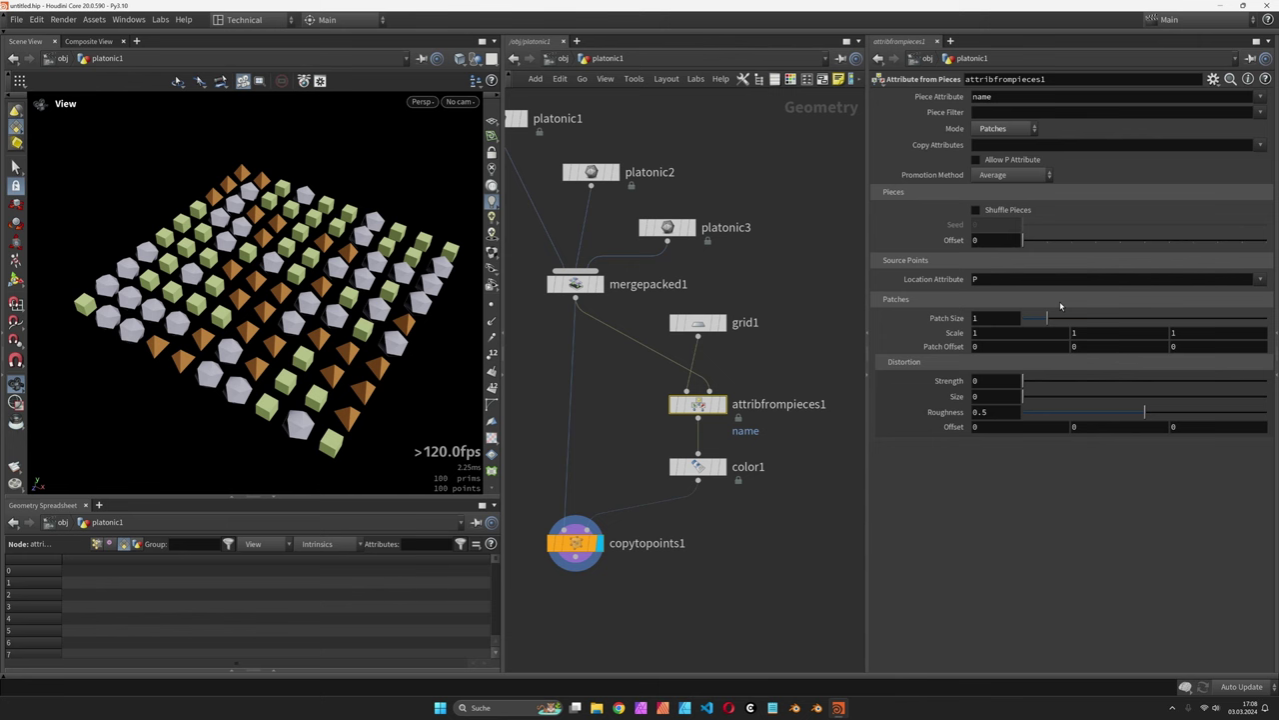
pyautogui.moveTo(1037, 245); pyautogui.dragTo(1096, 241)
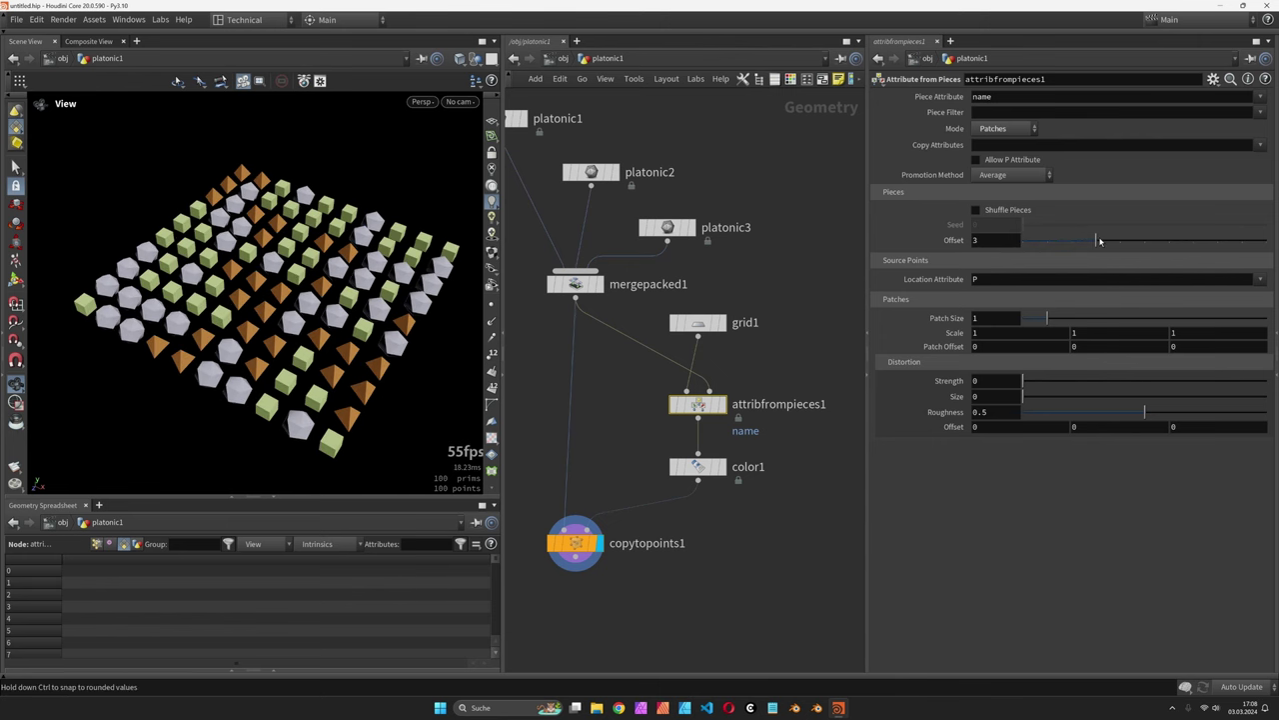
# - Try the Noise mode on the Attribute from Pieces node and switch it to Random
pyautogui.click(1005, 128)
pyautogui.click(1007, 175)
pyautogui.click(1007, 131)
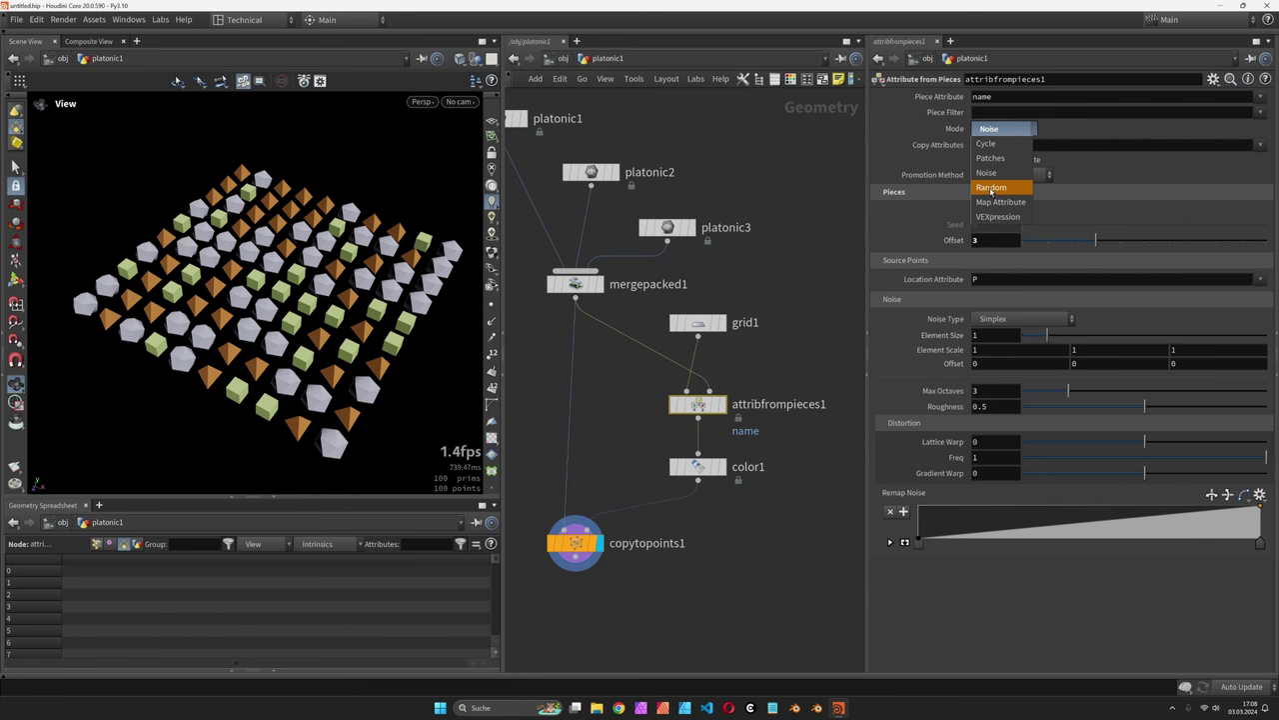
pyautogui.click(992, 188)
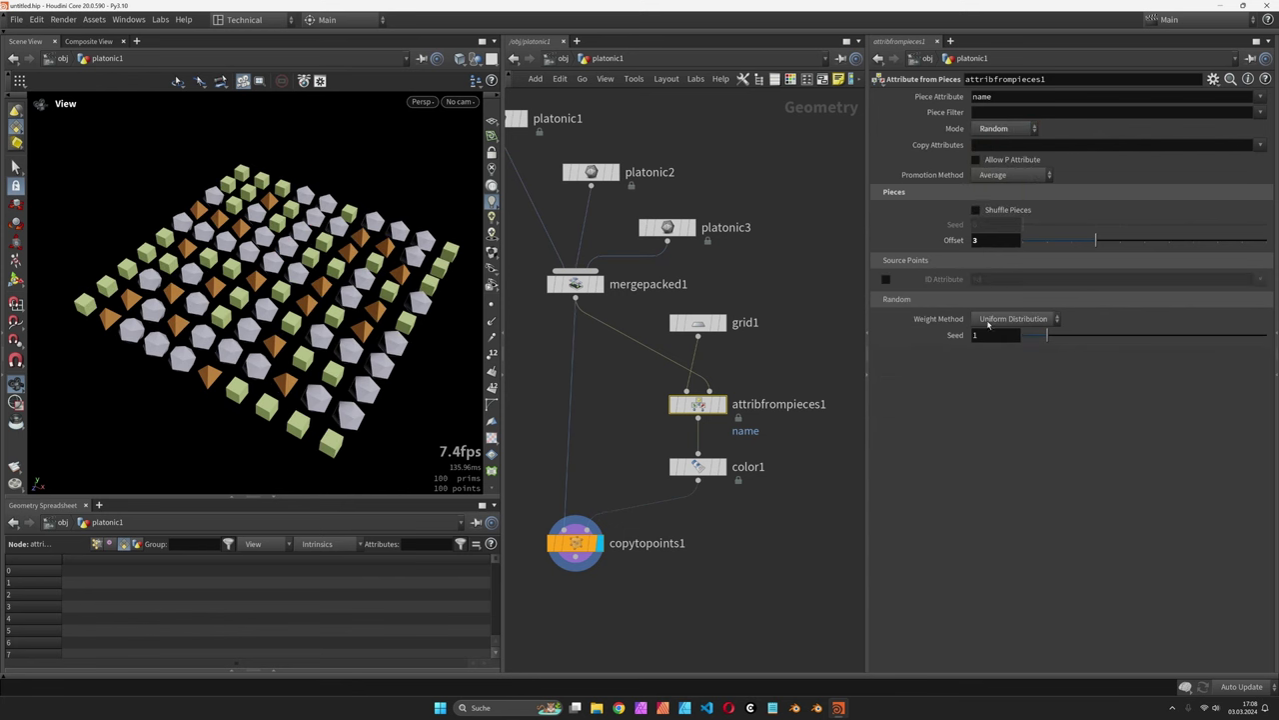
# - Use Piece Weights for the random distribution, autofill the pieces and weight platonic1 0.47, platonic2 1.56 and platonic3 1.15
pyautogui.click(1029, 319)
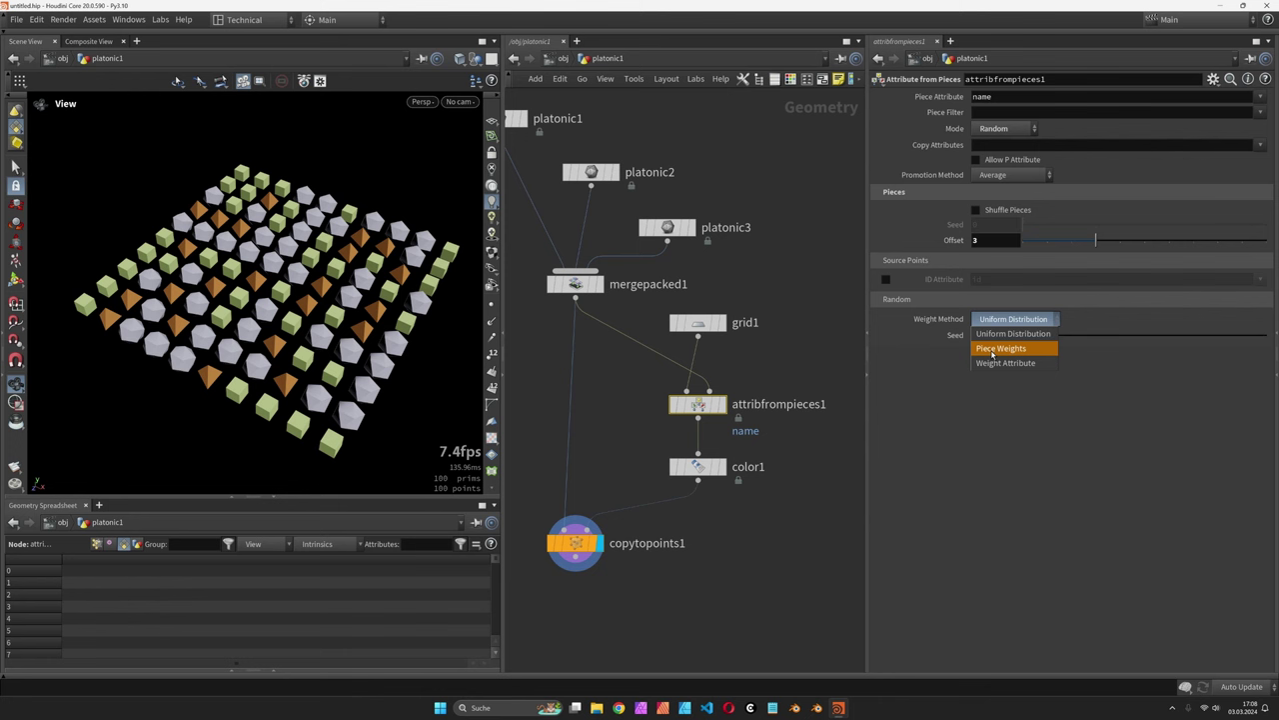
pyautogui.click(1002, 349)
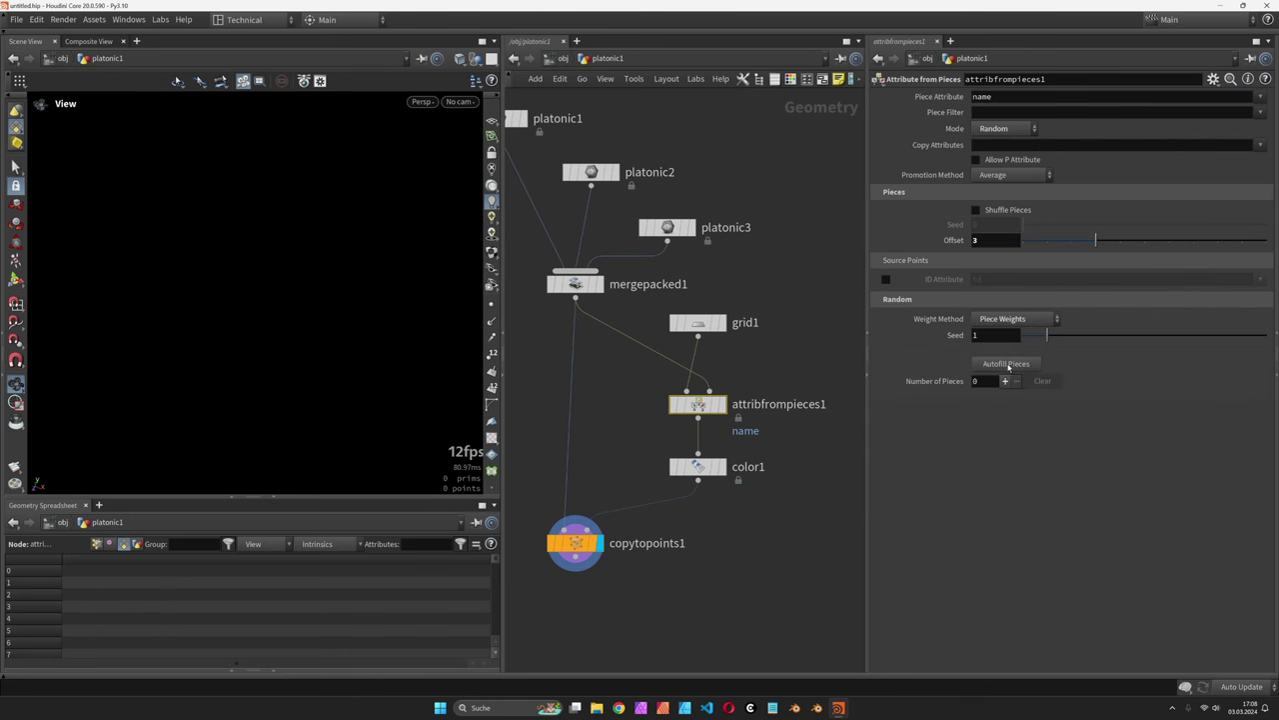
pyautogui.click(1006, 364)
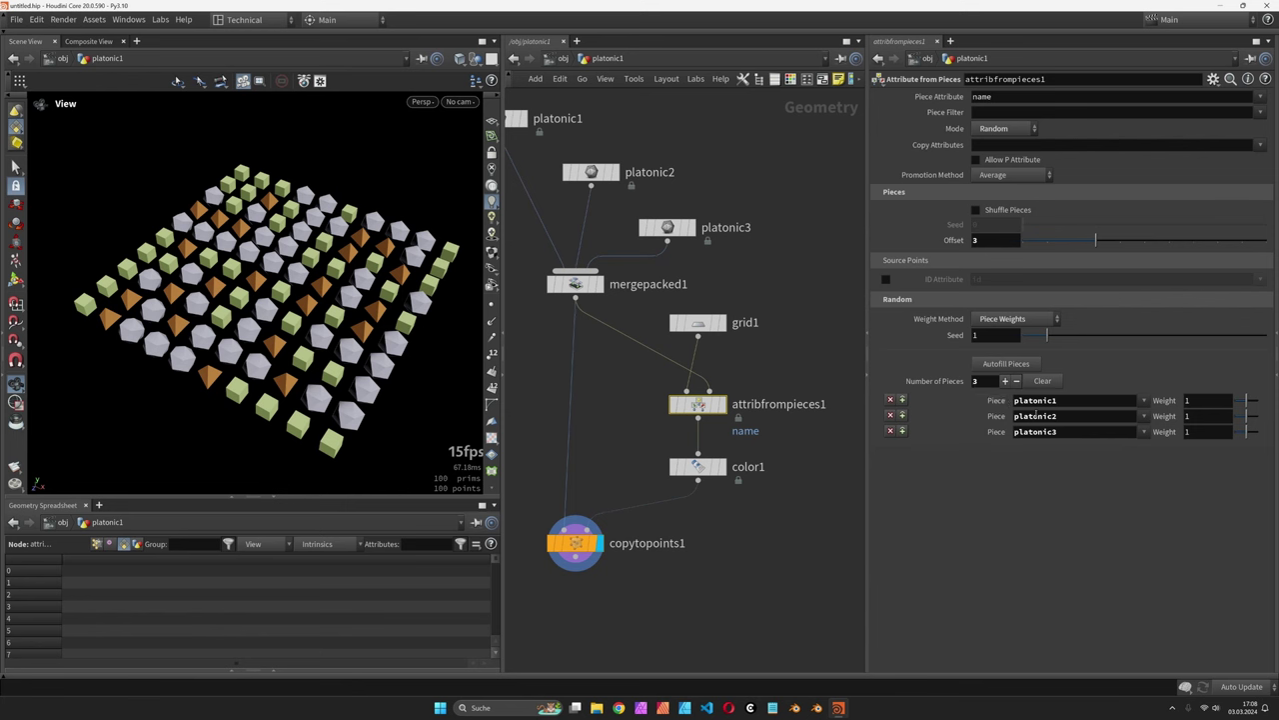
pyautogui.moveTo(1246, 400); pyautogui.dragTo(1249, 431)
# - Examine the point attributes of Copy to Points in the spreadsheet, widening the pane and the name column
pyautogui.moveTo(693, 629); pyautogui.dragTo(696, 573, button='middle')
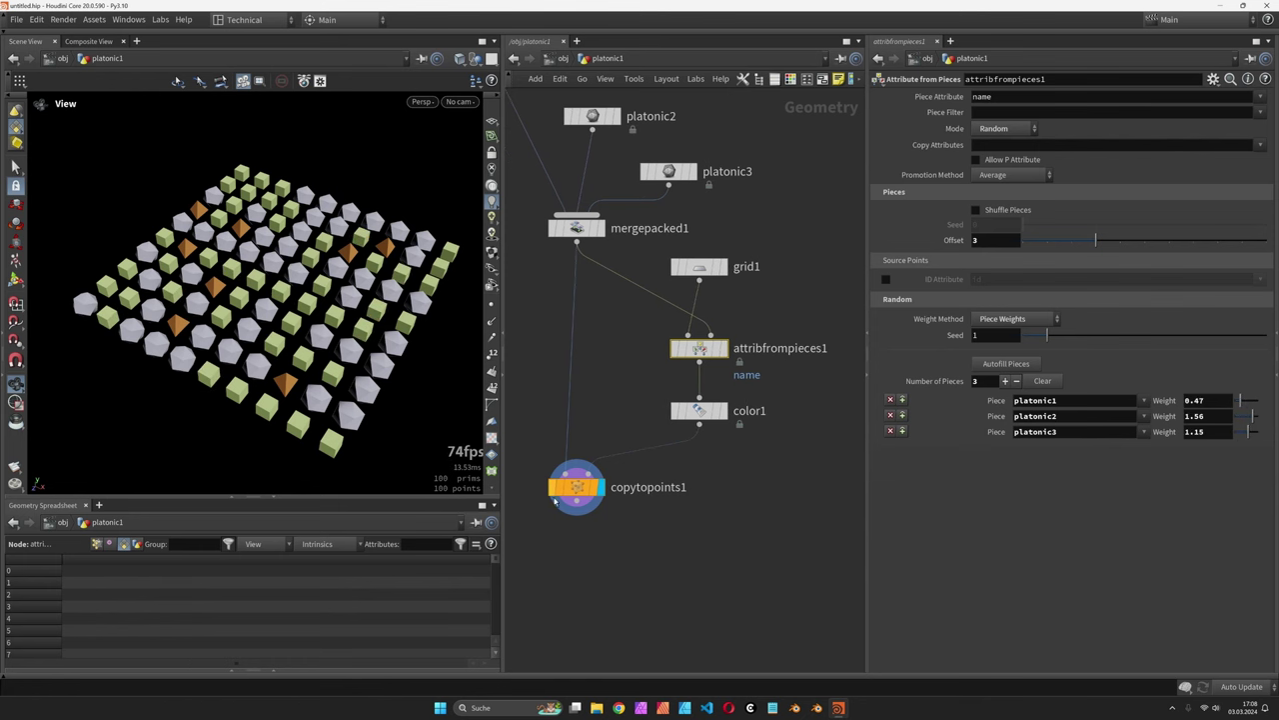
pyautogui.click(588, 488)
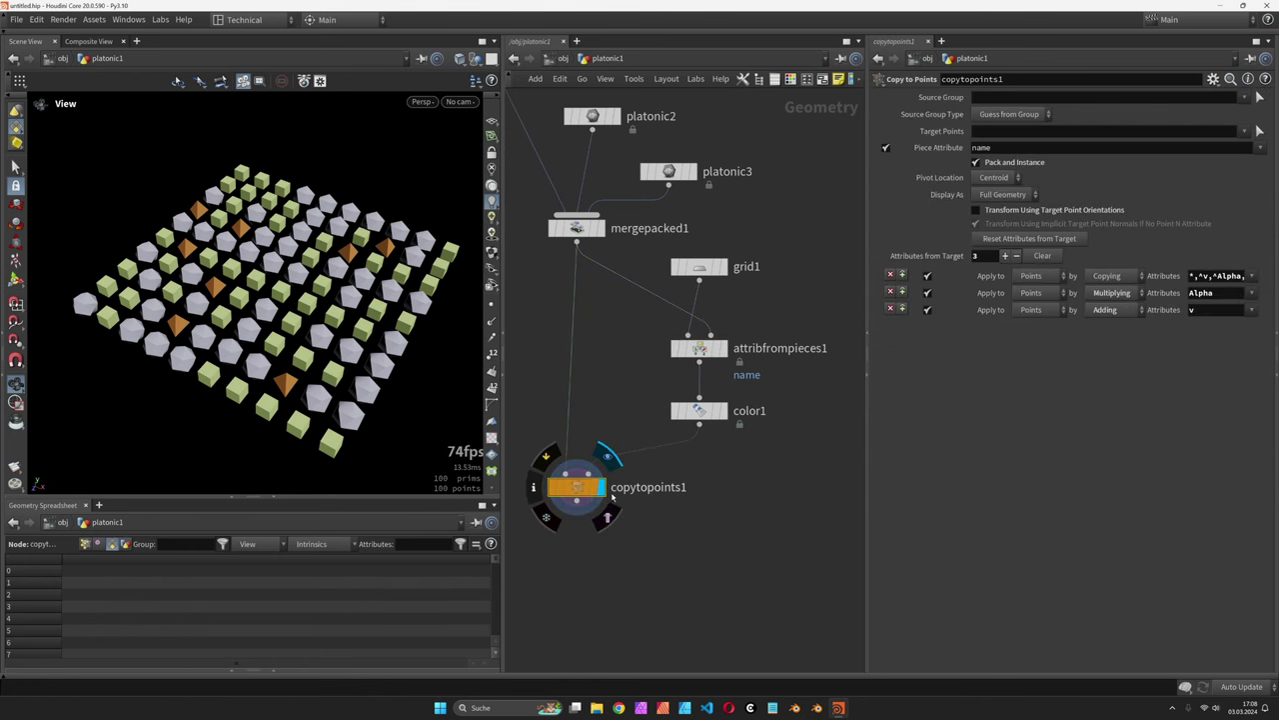
pyautogui.click(85, 545)
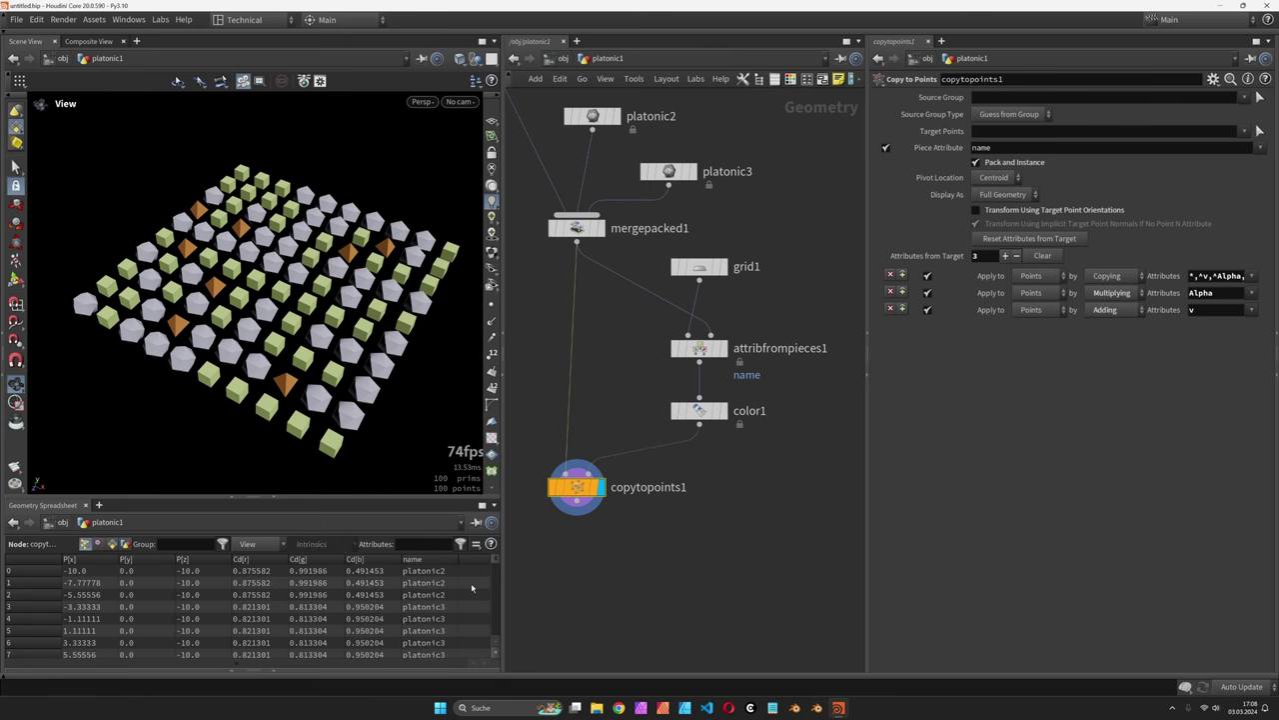
pyautogui.moveTo(503, 594); pyautogui.dragTo(607, 594)
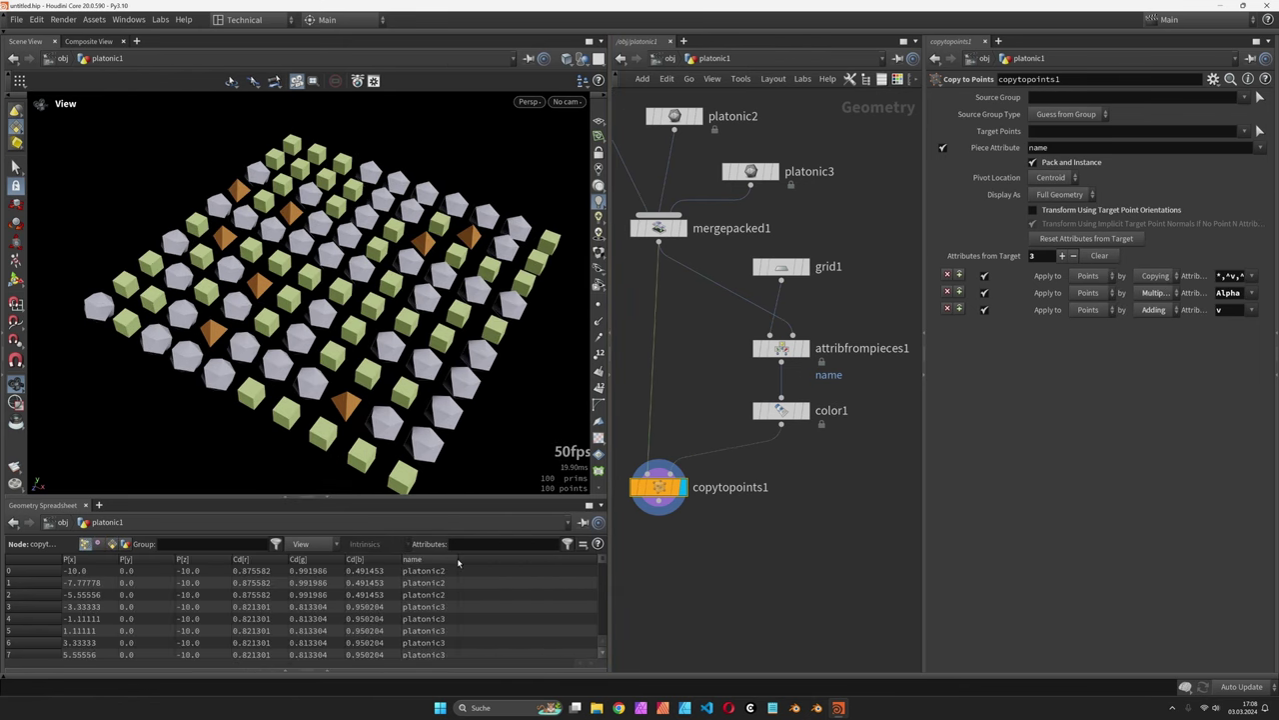
pyautogui.moveTo(459, 560); pyautogui.dragTo(548, 560)
# - Add a Name node below Copy to Points and display it
pyautogui.press('Tab')
pyautogui.write('ar')
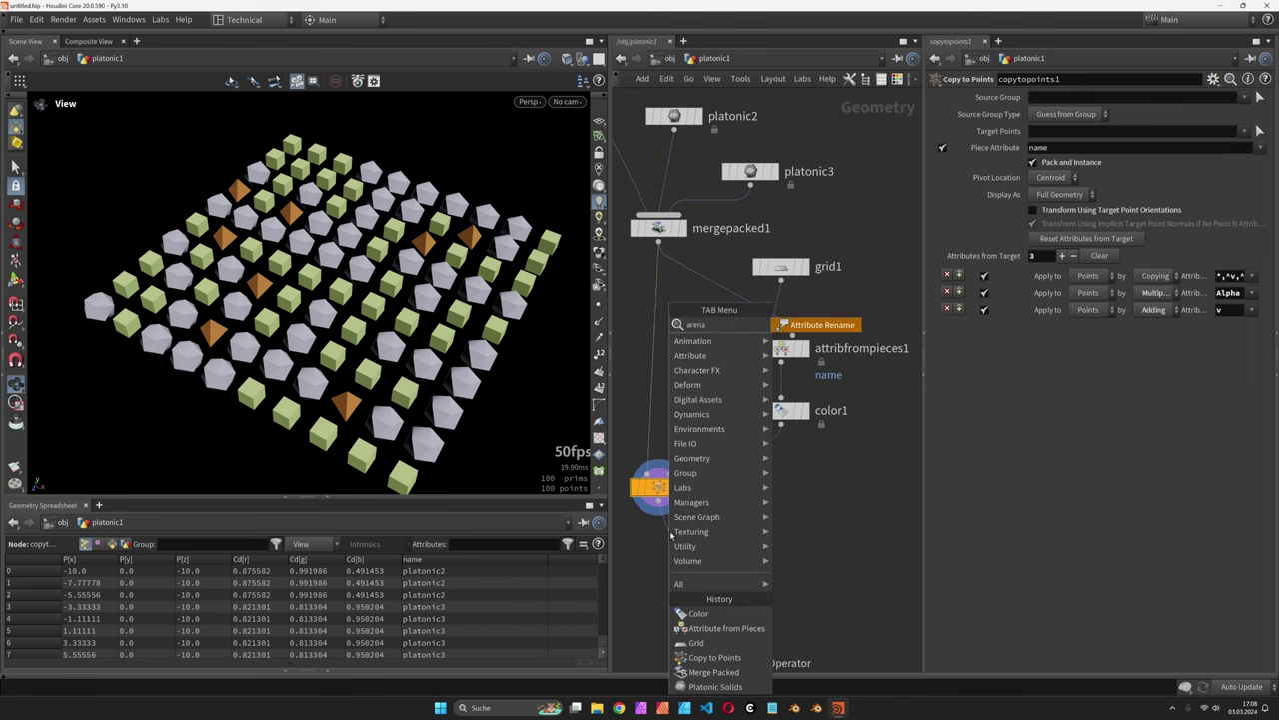
pyautogui.press('BackSpace')
pyautogui.press('BackSpace')
pyautogui.write('name')
pyautogui.press('Return')
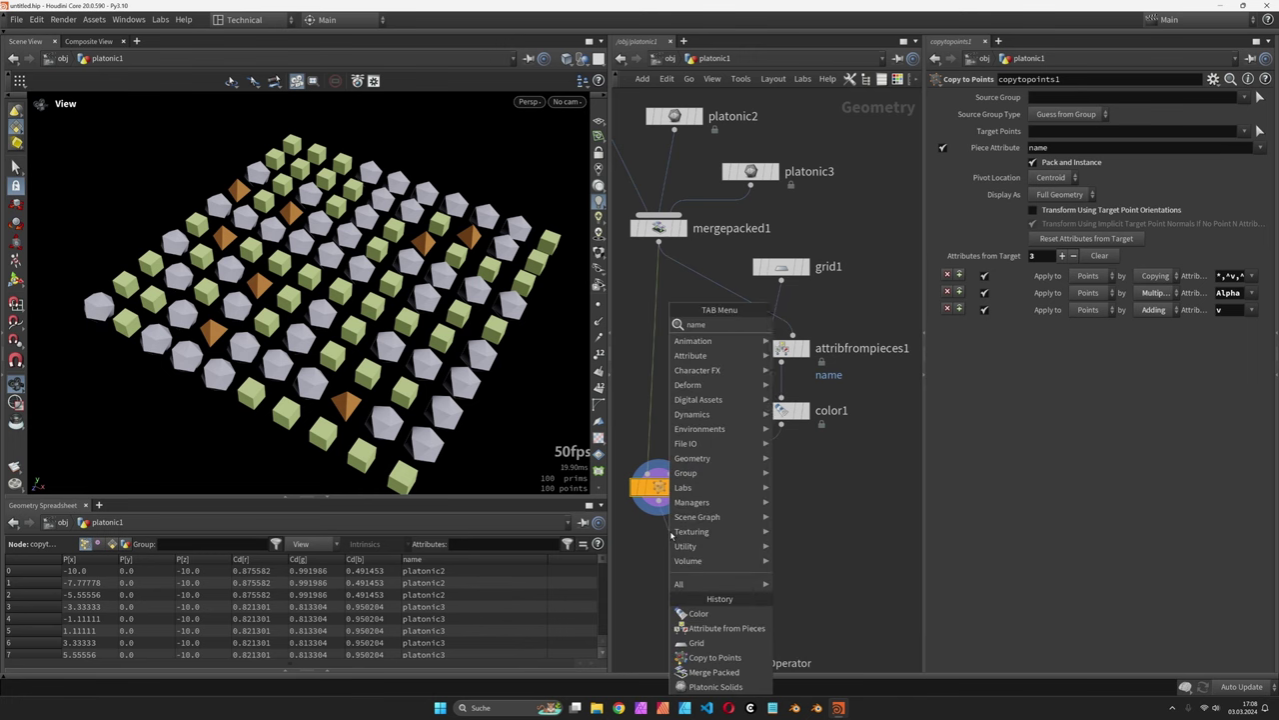
pyautogui.click(655, 537)
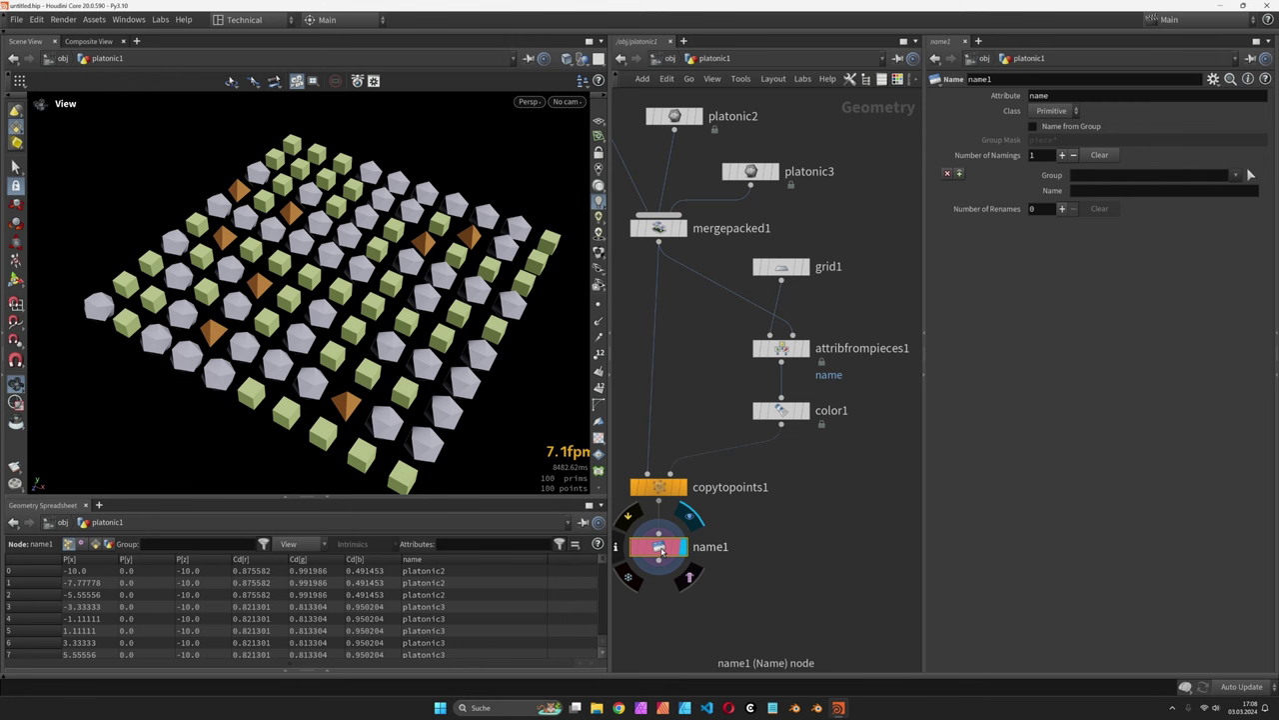
# - Remove the Name node's default naming and add a rename from * to solids/* for the Point class
pyautogui.click(1074, 156)
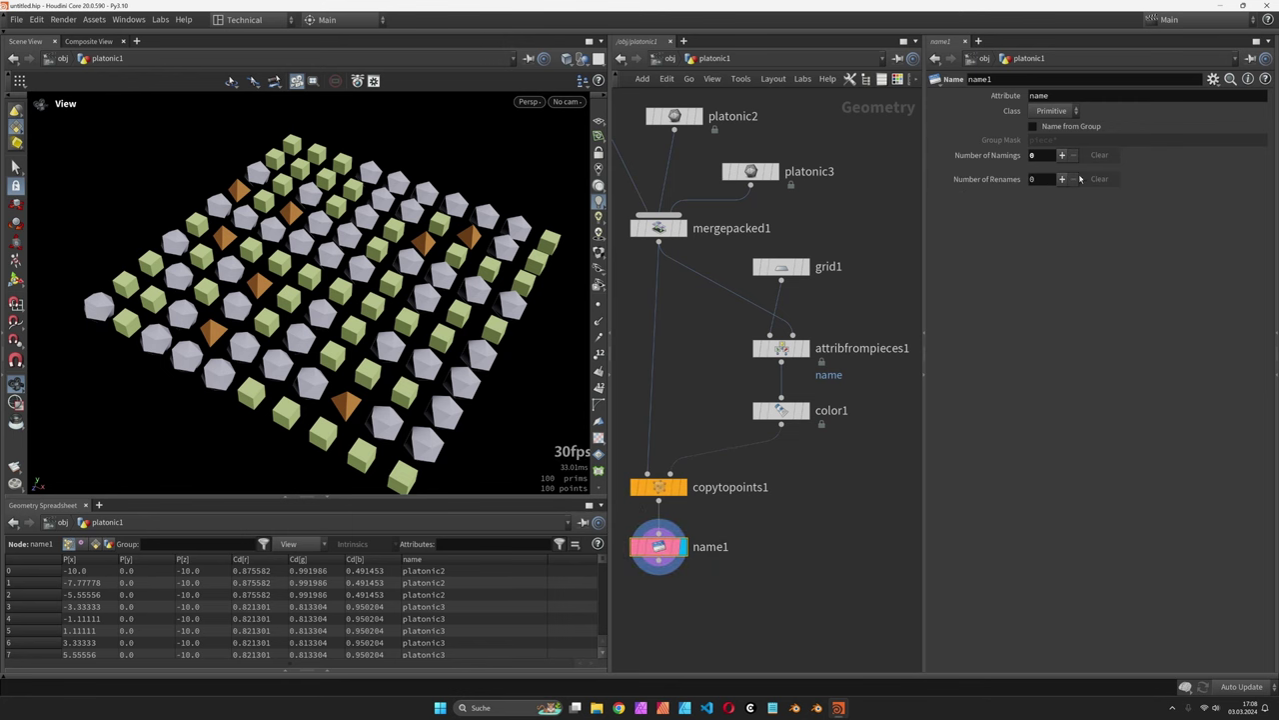
pyautogui.click(1063, 180)
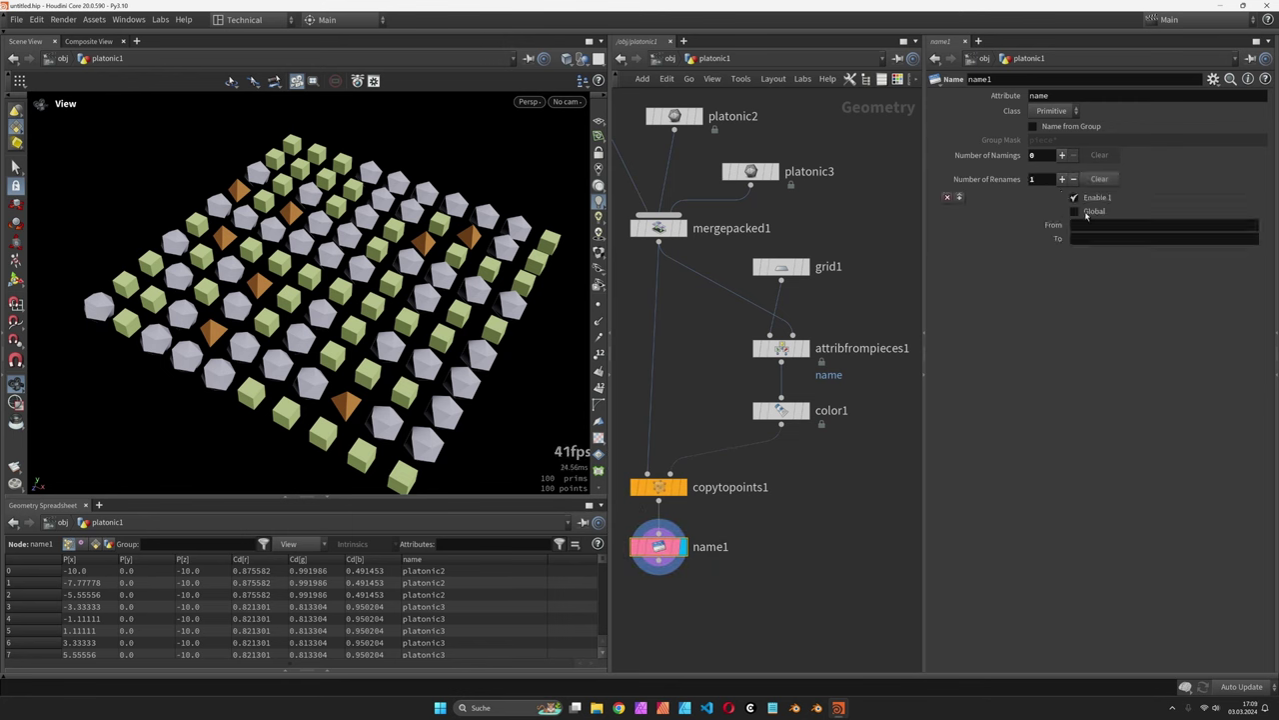
pyautogui.click(1098, 228)
pyautogui.press('Tab')
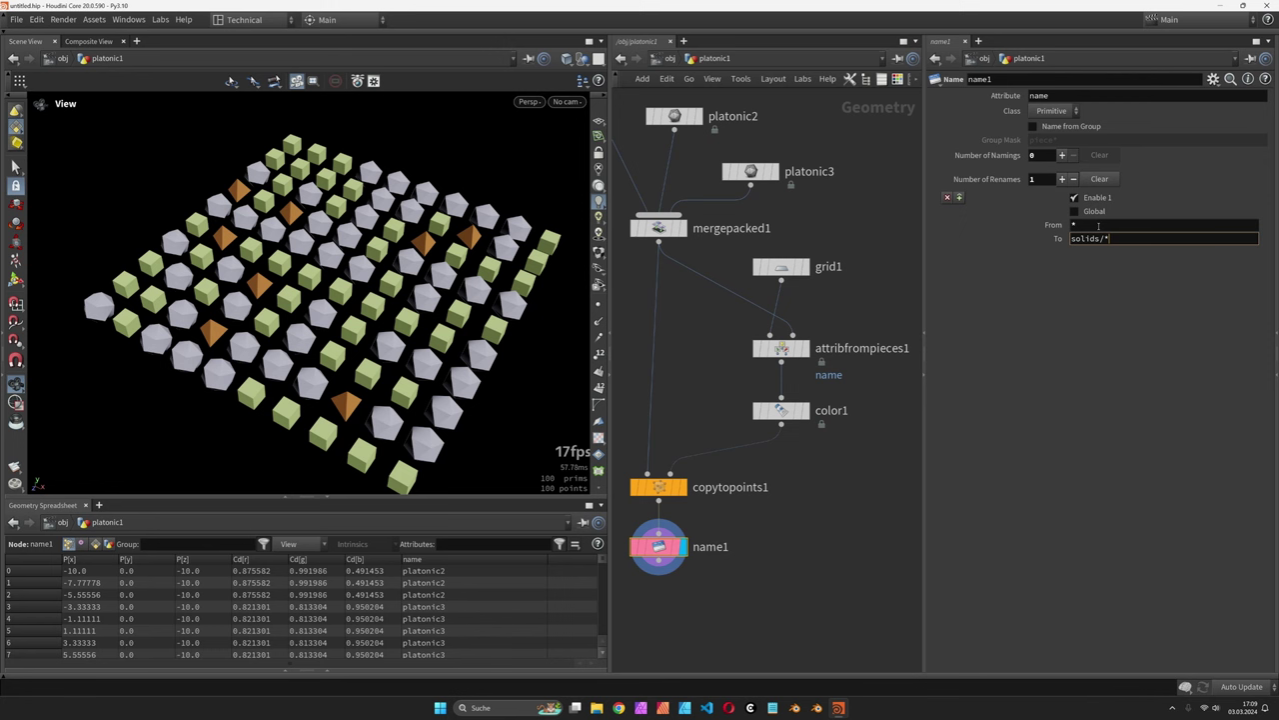
pyautogui.press('Return')
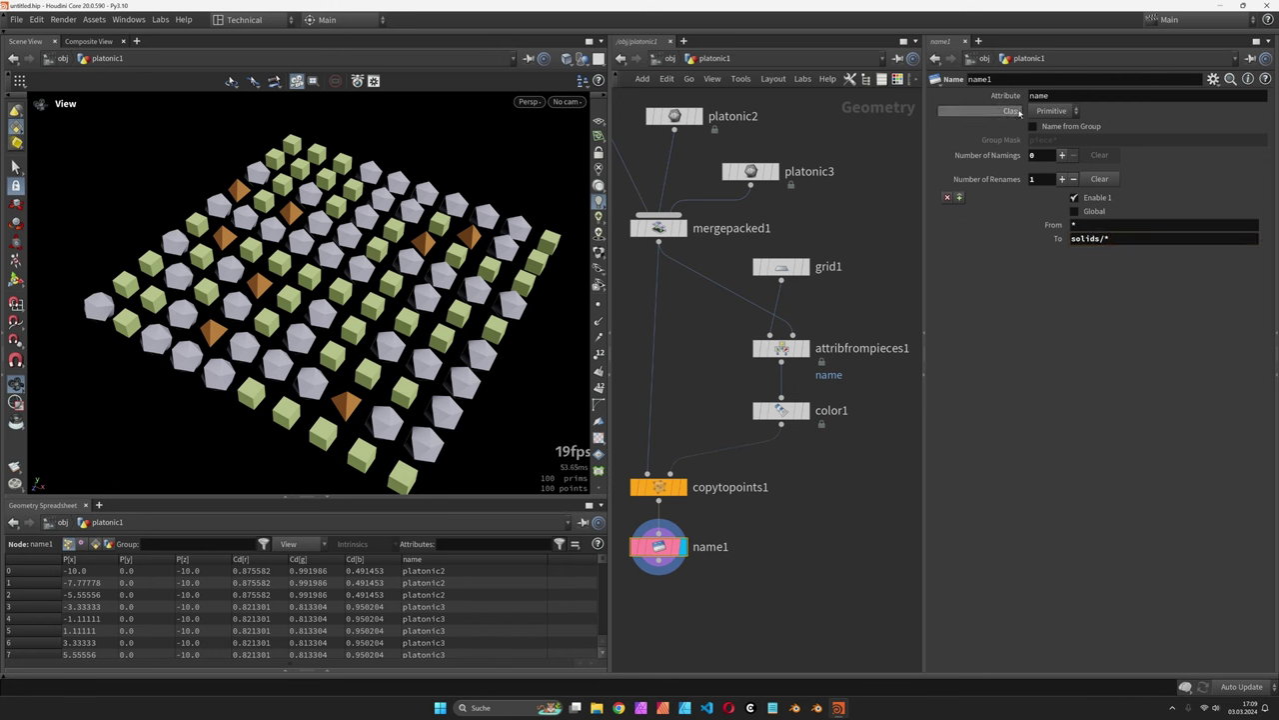
pyautogui.click(1050, 110)
pyautogui.click(1050, 130)
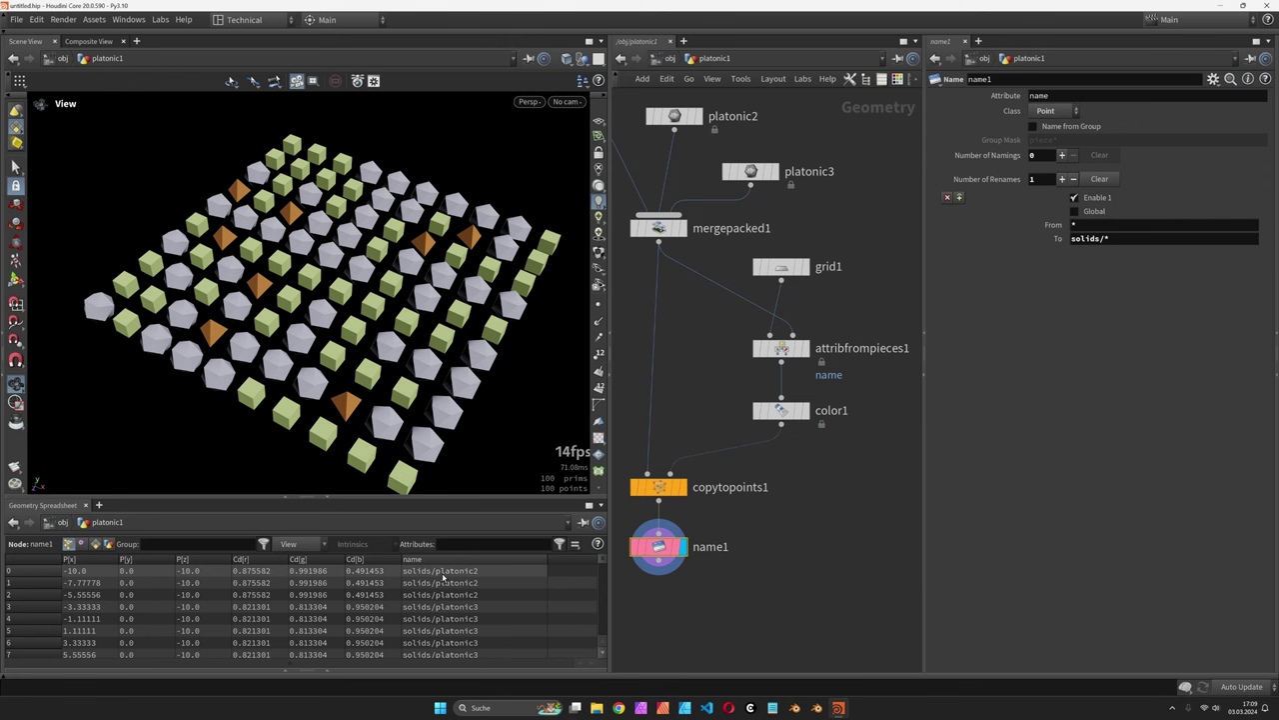
# - Add a displayed Null node below the Name node and rename it OUT
pyautogui.moveTo(668, 572); pyautogui.dragTo(687, 520, button='middle')
pyautogui.click(688, 521)
pyautogui.press('Tab')
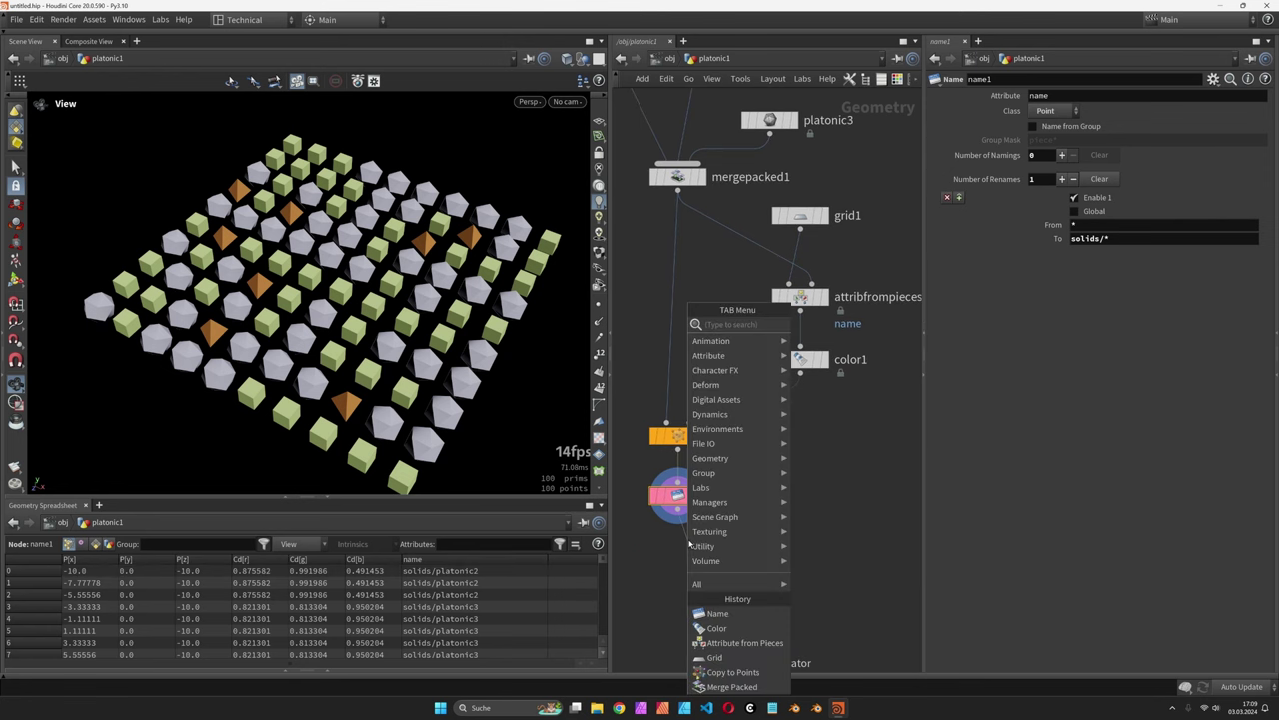
pyautogui.write('null')
pyautogui.press('Return')
pyautogui.moveTo(691, 550); pyautogui.dragTo(681, 557)
pyautogui.doubleClick(723, 560)
pyautogui.write('O')
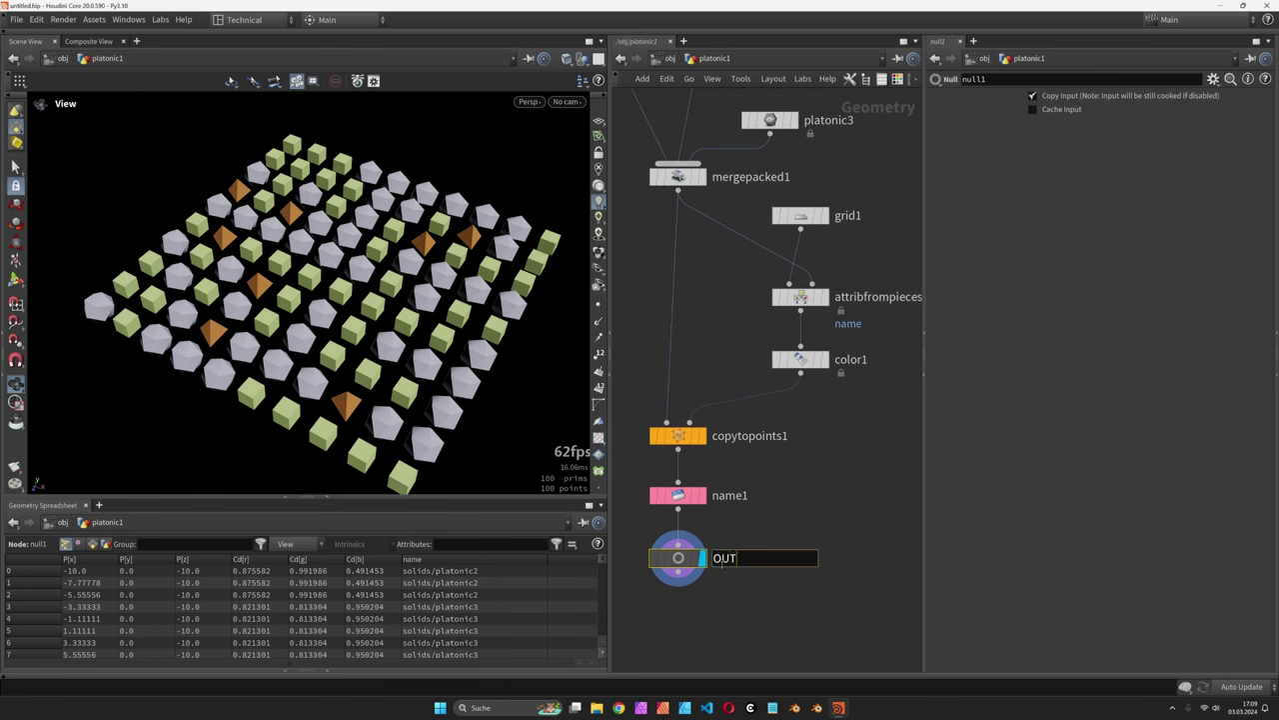
pyautogui.write('UT')
pyautogui.press('Return')
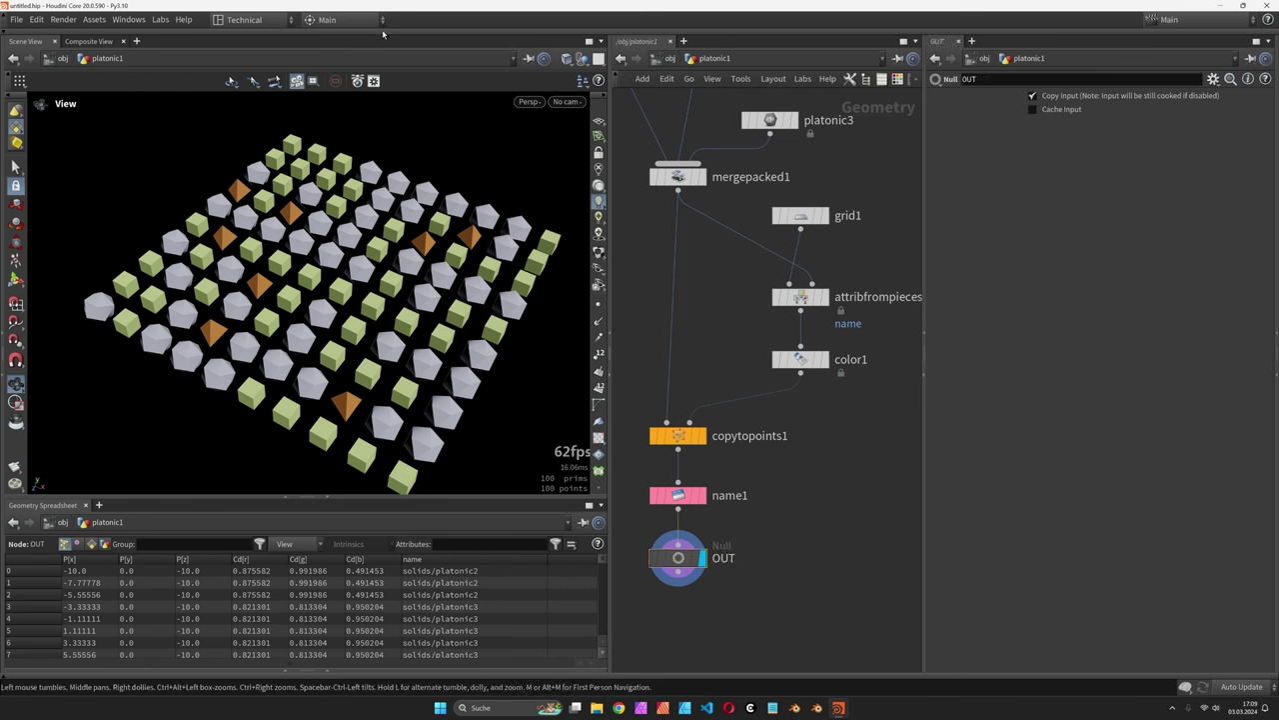
# - Switch to the Solaris desktop and add a SOP Import node to the empty stage network
pyautogui.click(280, 20)
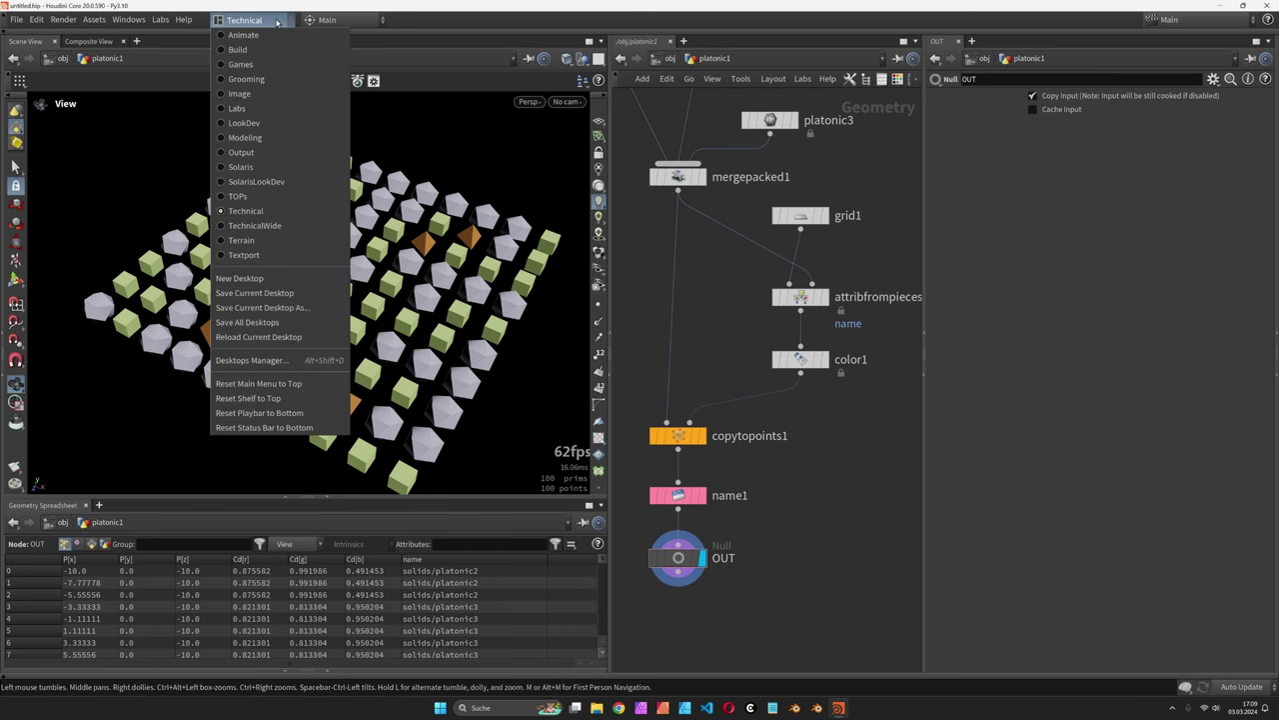
pyautogui.click(259, 165)
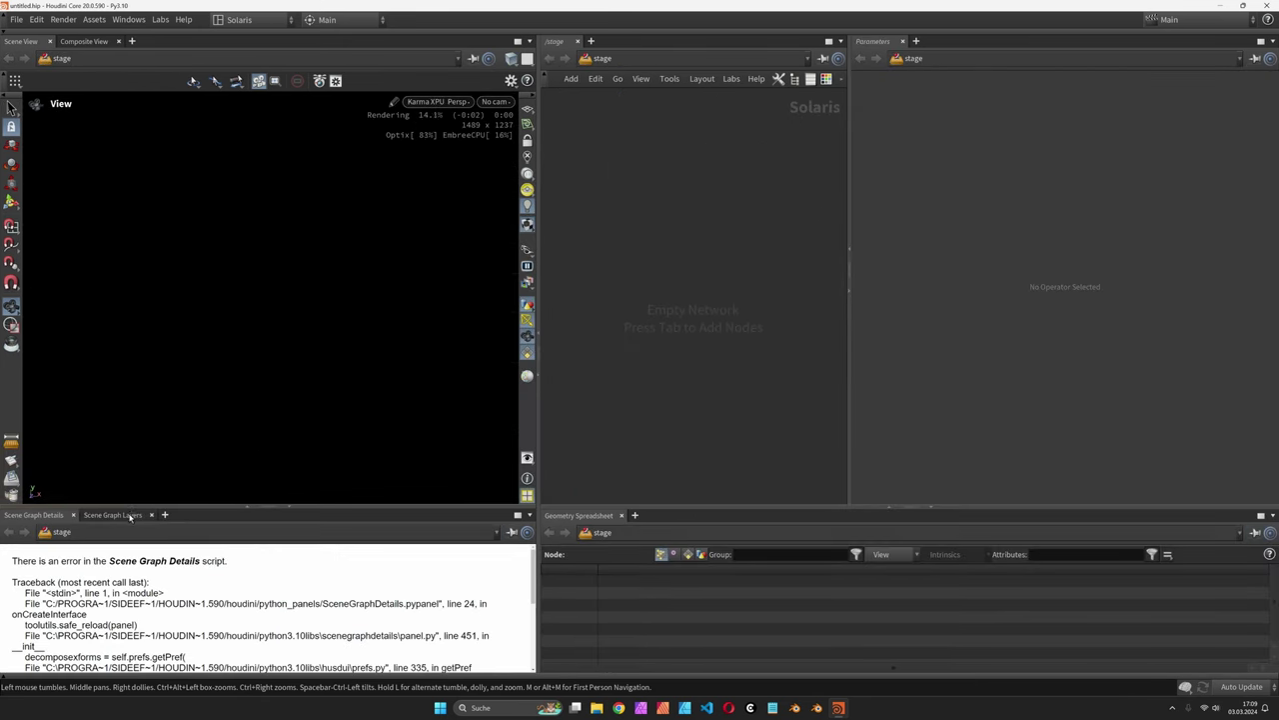
pyautogui.press('Tab')
pyautogui.write('spi')
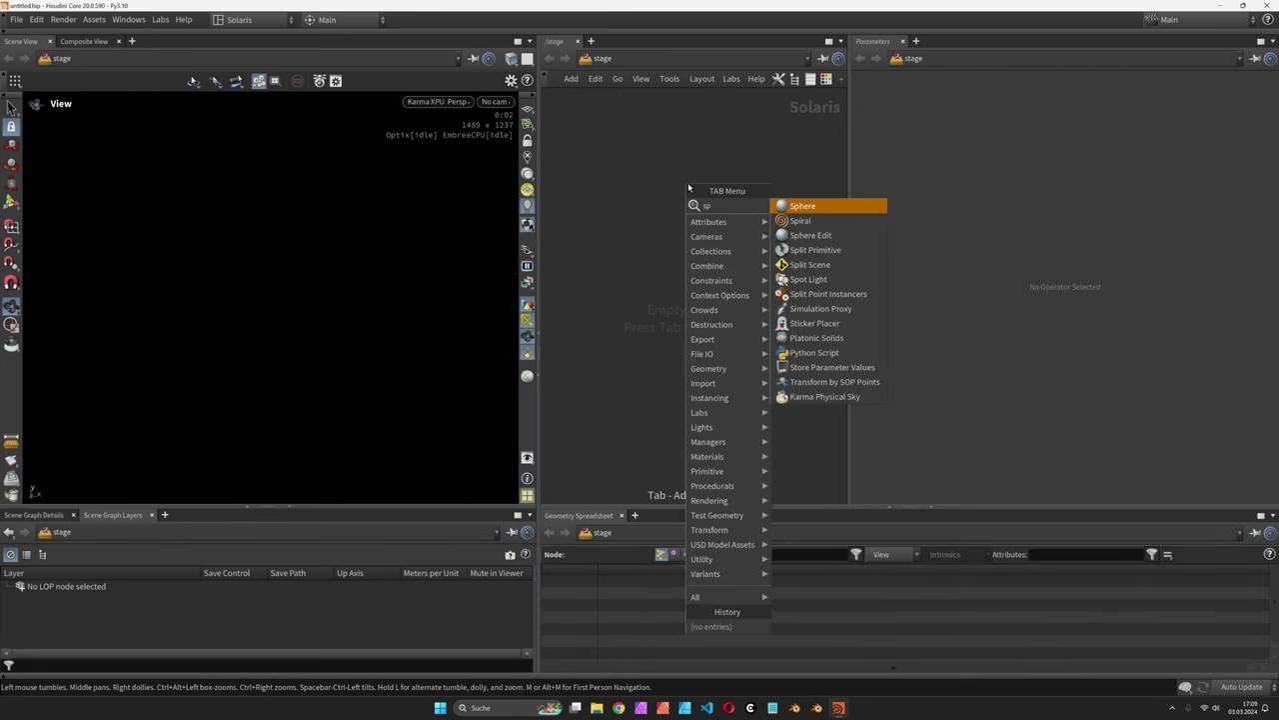
pyautogui.press('BackSpace')
pyautogui.press('BackSpace')
pyautogui.write('opi')
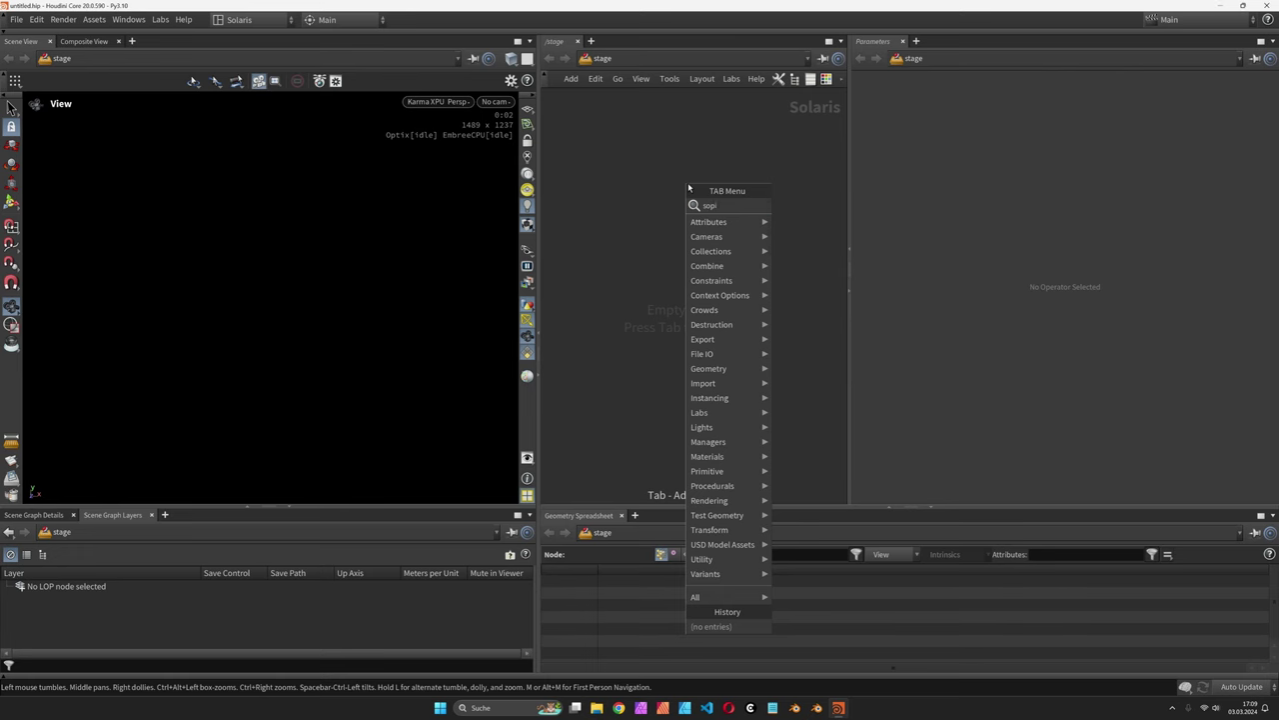
pyautogui.press('Return')
pyautogui.click(687, 182)
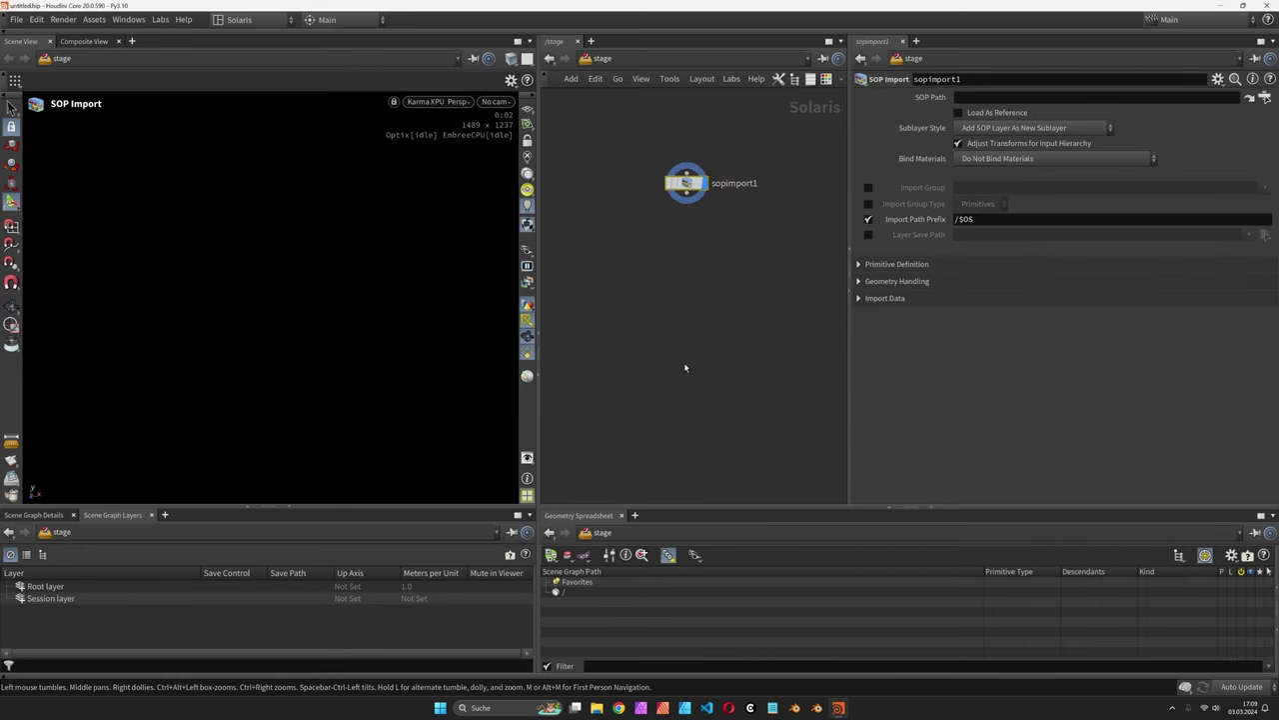
# - Enlarge the scene graph area, set the SOP Import's SOP Path to /obj/platonic1/OUT and frame the imported solids in the viewport
pyautogui.moveTo(699, 512); pyautogui.dragTo(686, 442)
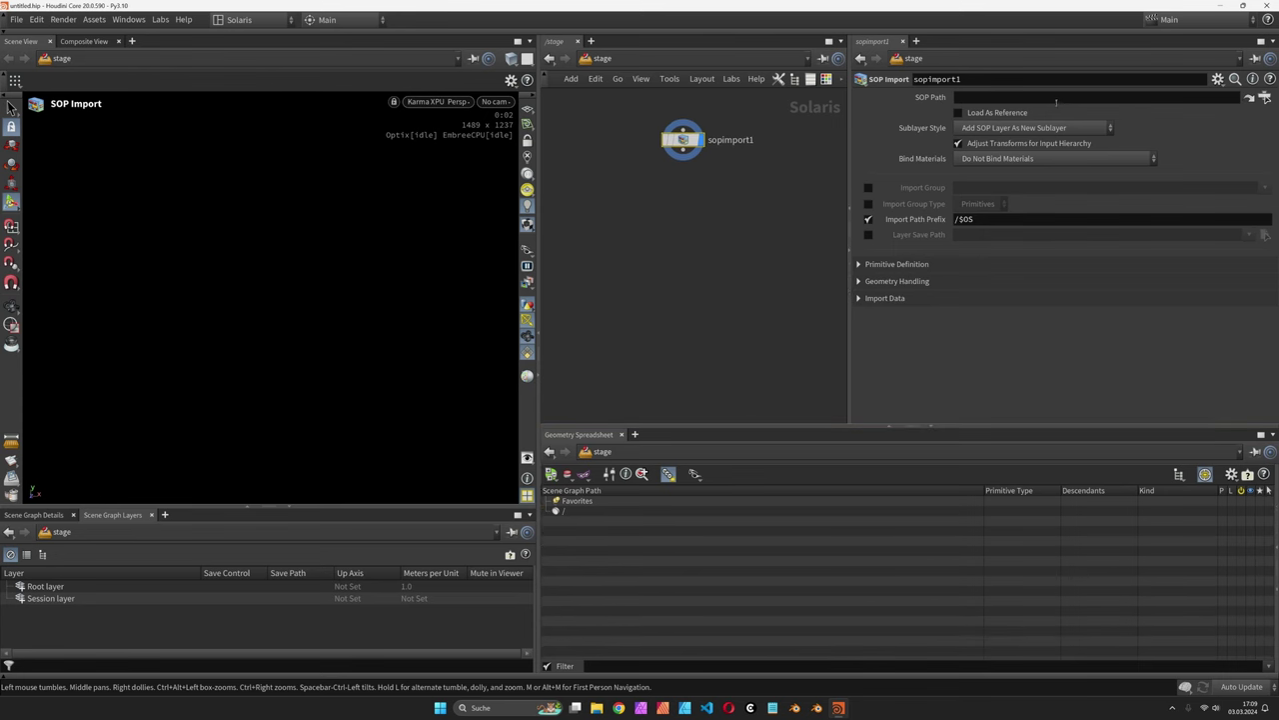
pyautogui.click(1249, 99)
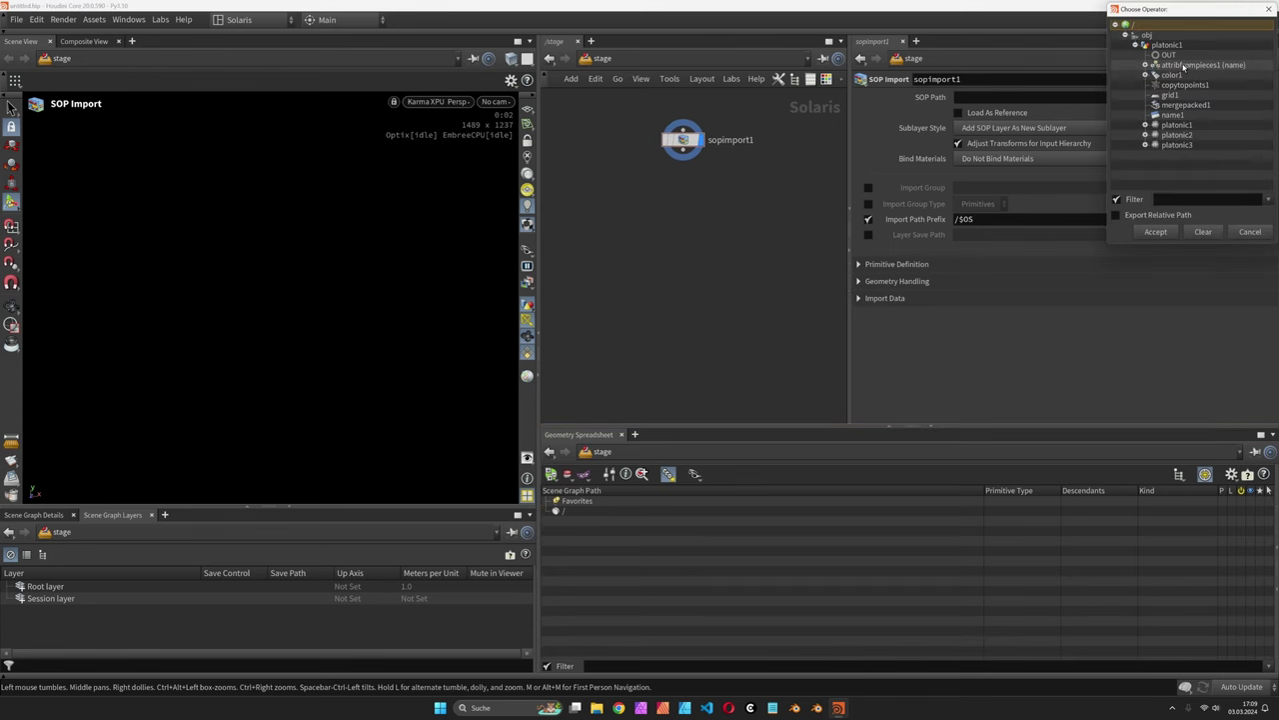
pyautogui.click(1169, 55)
pyautogui.click(1156, 231)
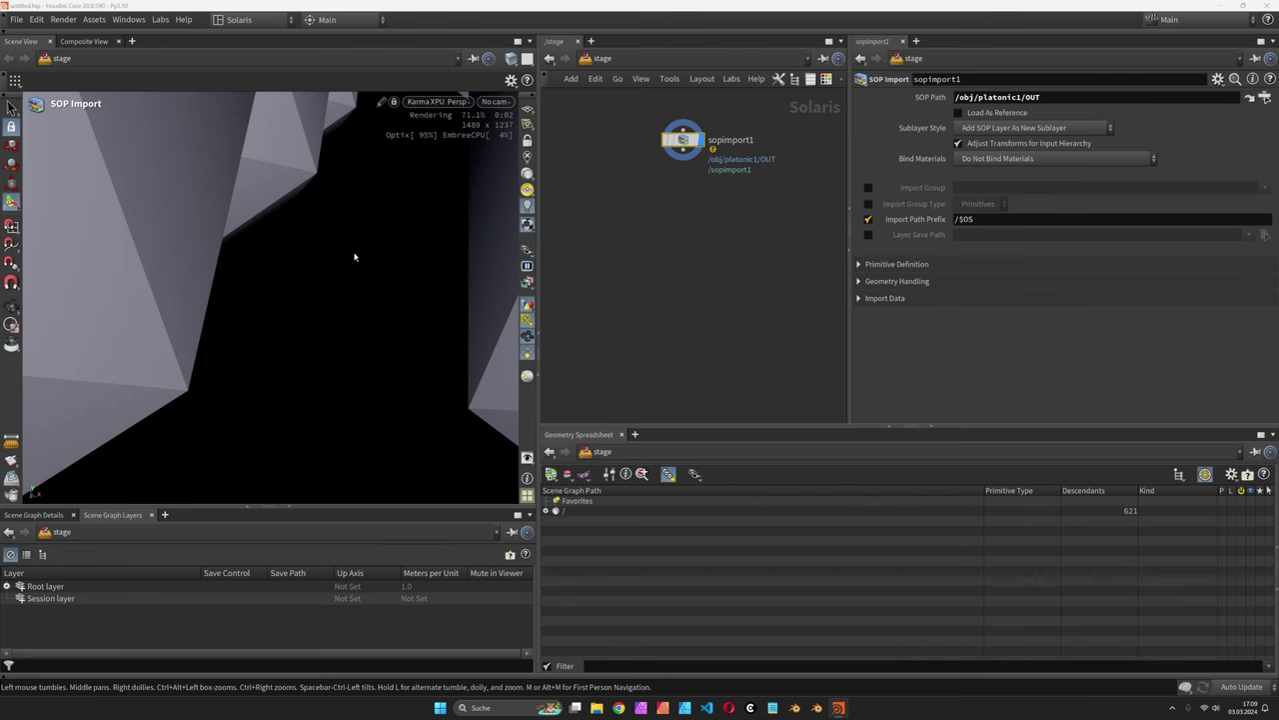
pyautogui.hotkey('space', 'h')
pyautogui.press('Escape')
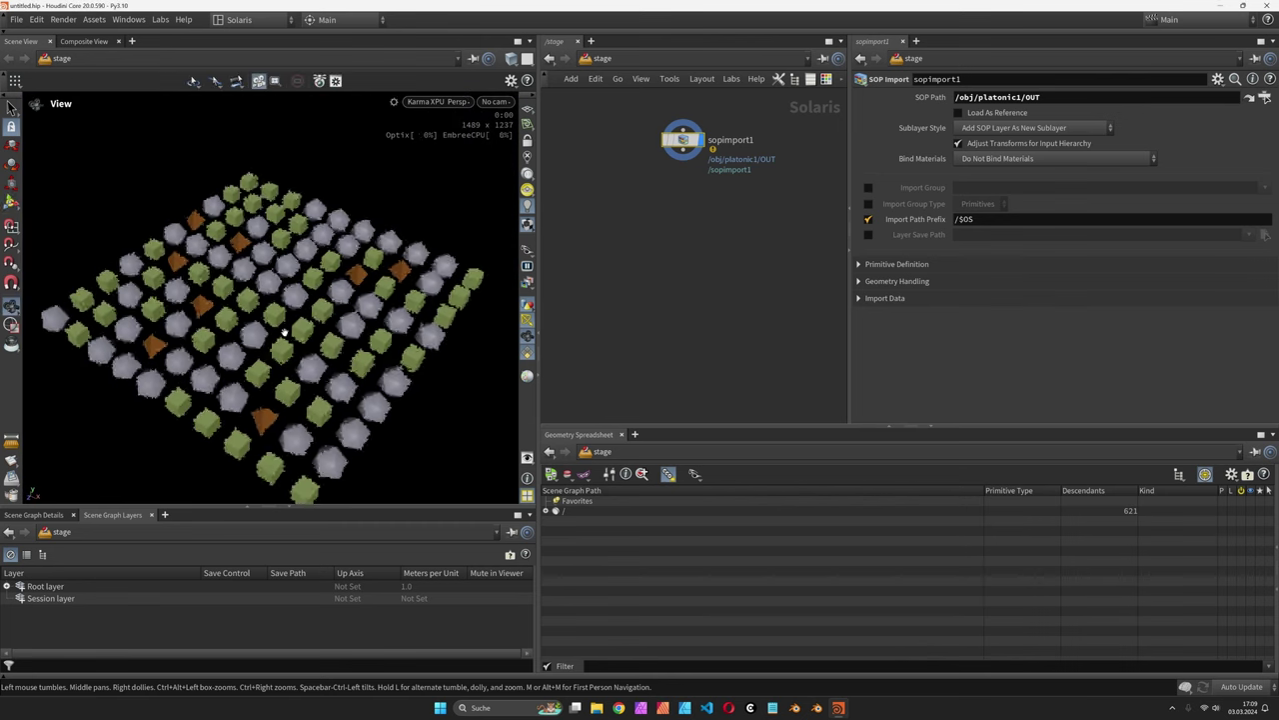
pyautogui.scroll(-1, 320, 340)
pyautogui.moveTo(320, 340); pyautogui.dragTo(322, 310, button='middle')
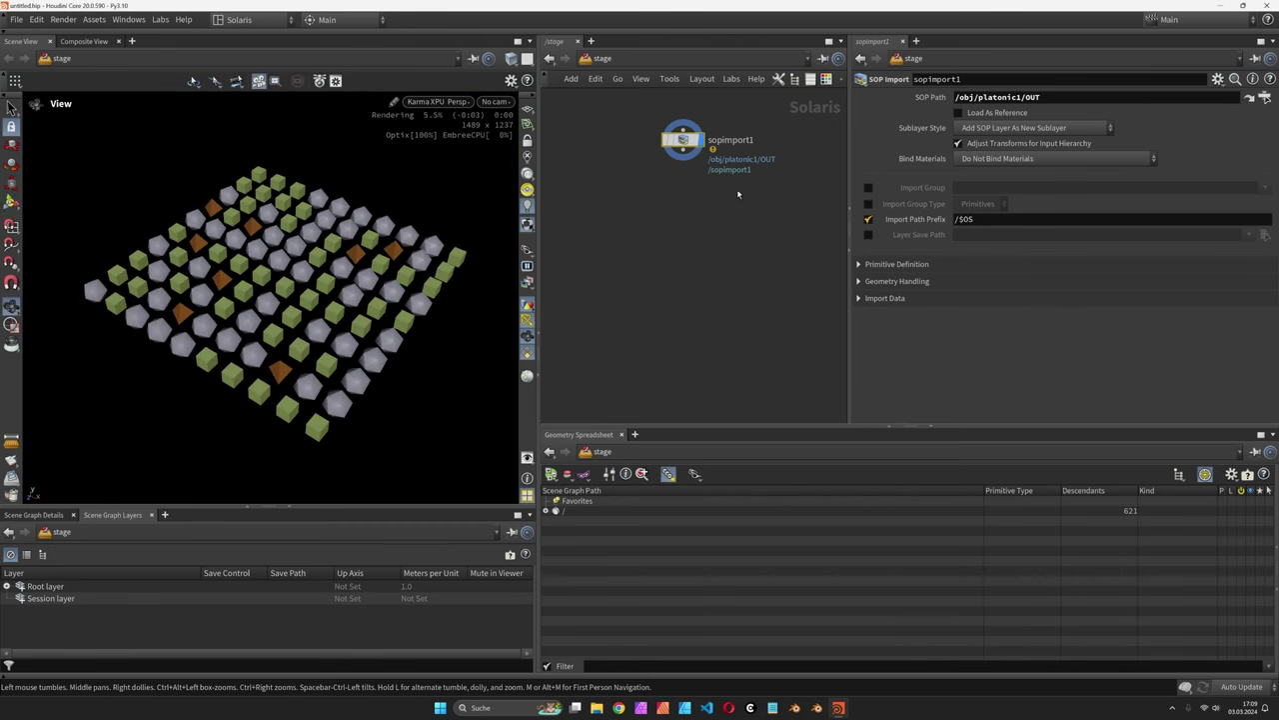
# - Enable the SOP Import's Layer Save Path and set it to solids.usd
pyautogui.click(868, 235)
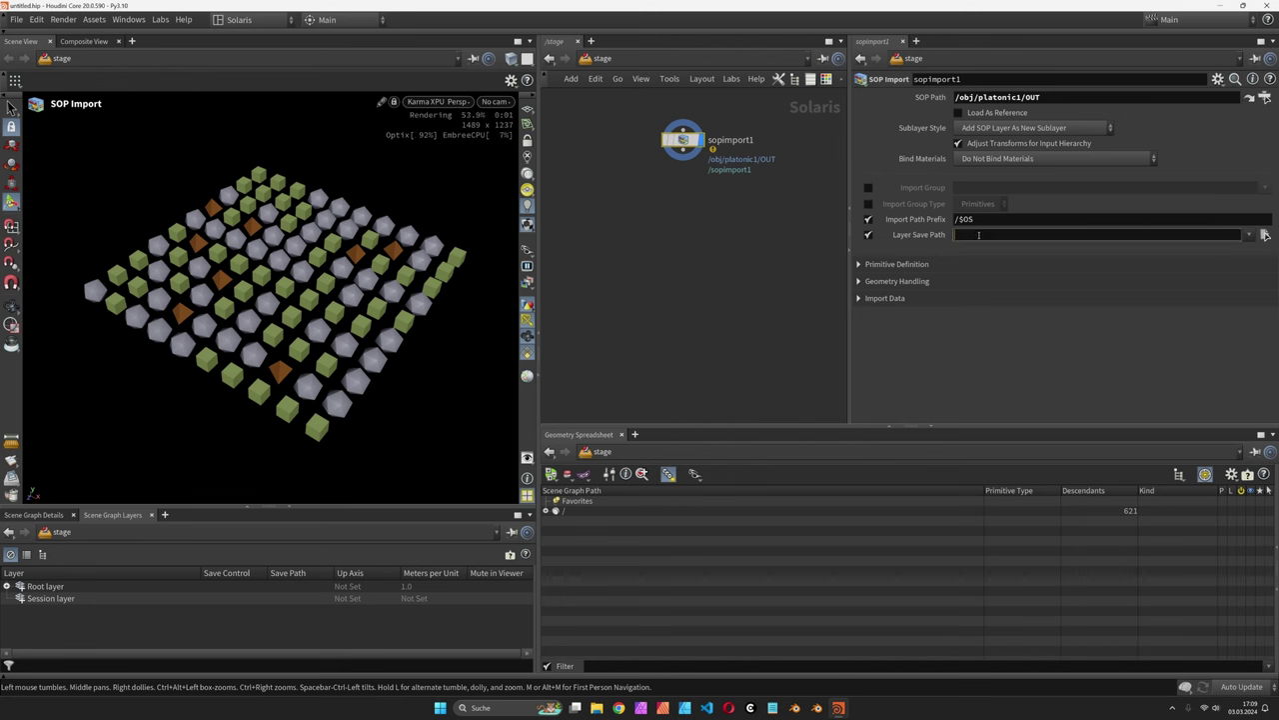
pyautogui.write('solids.usd')
pyautogui.press('Return')
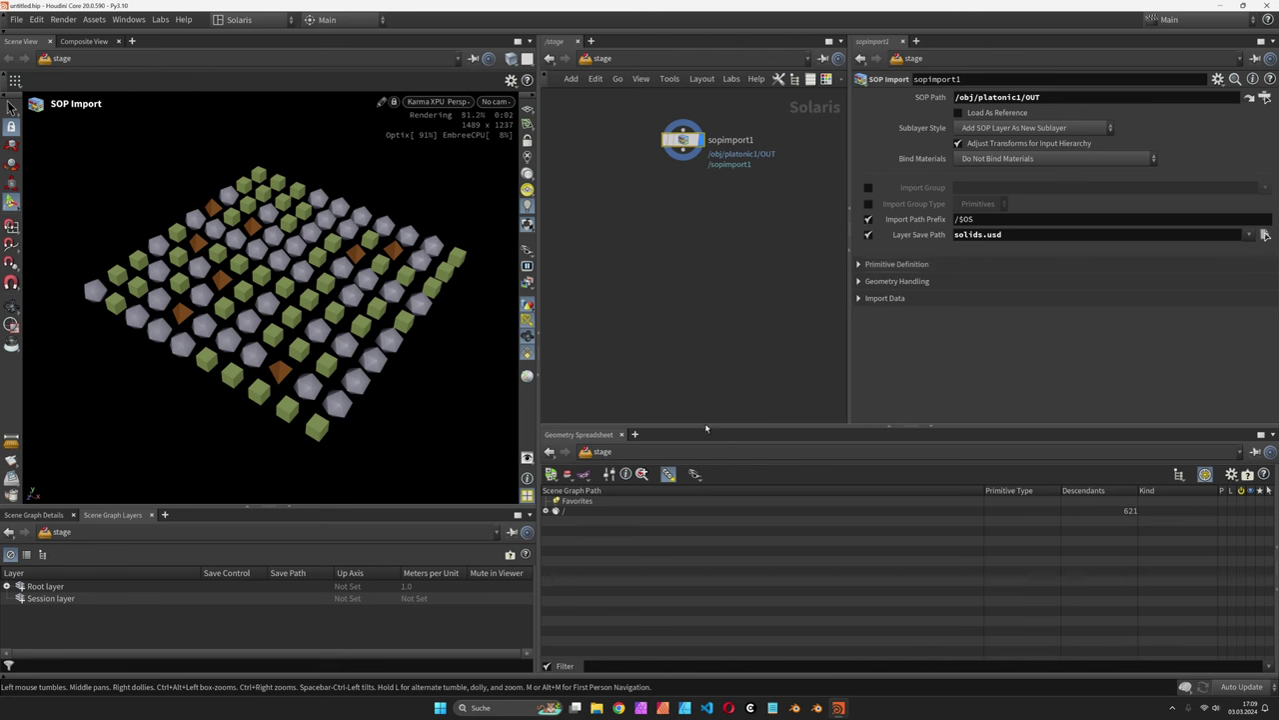
# - Expand the scene graph down to the children of the imported solids primitive and select the sopimport1 primitive
pyautogui.click(546, 510)
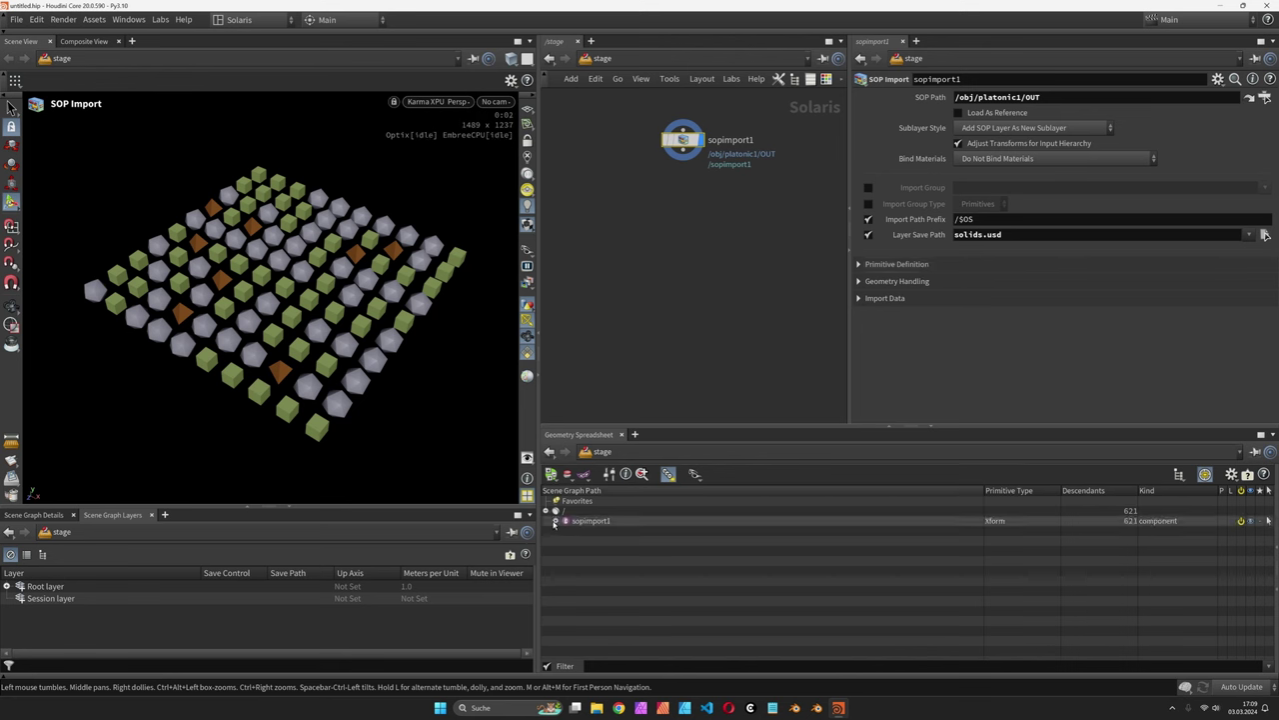
pyautogui.click(556, 521)
pyautogui.click(566, 531)
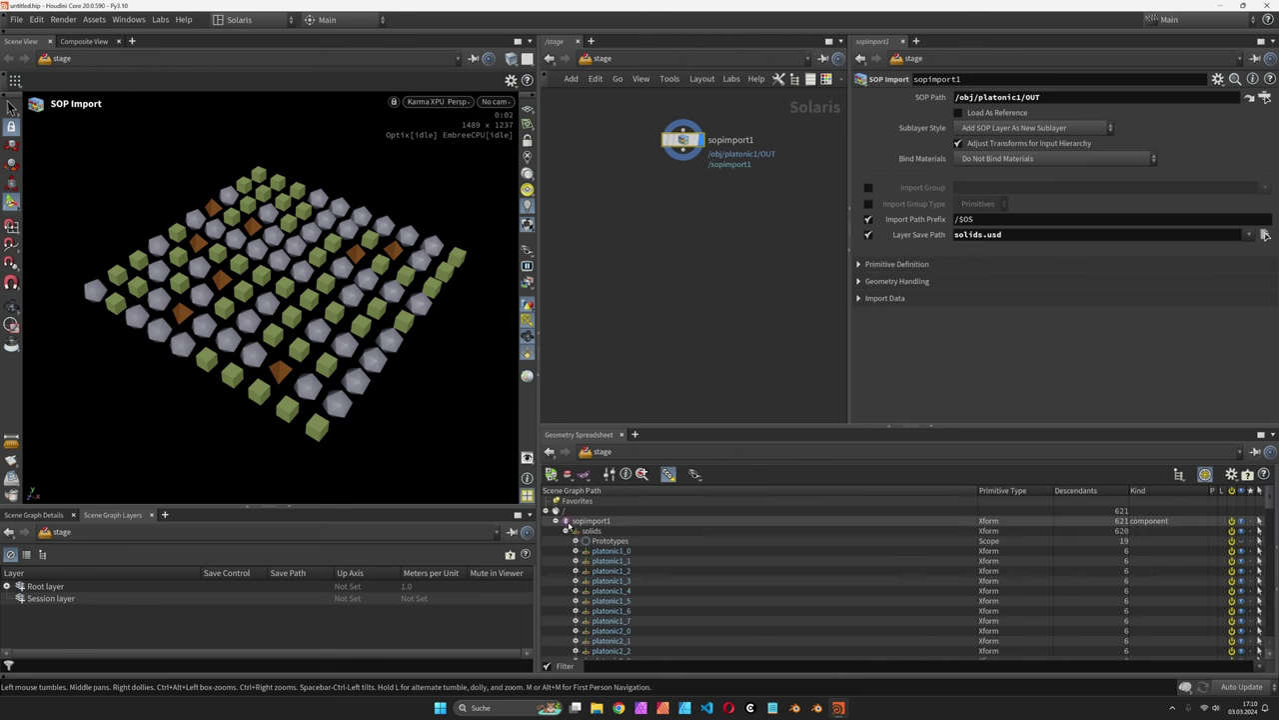
pyautogui.click(591, 521)
# - Rename the SOP Import node to solids and expand its renamed hierarchy in the scene graph
pyautogui.doubleClick(740, 140)
pyautogui.doubleClick(751, 140)
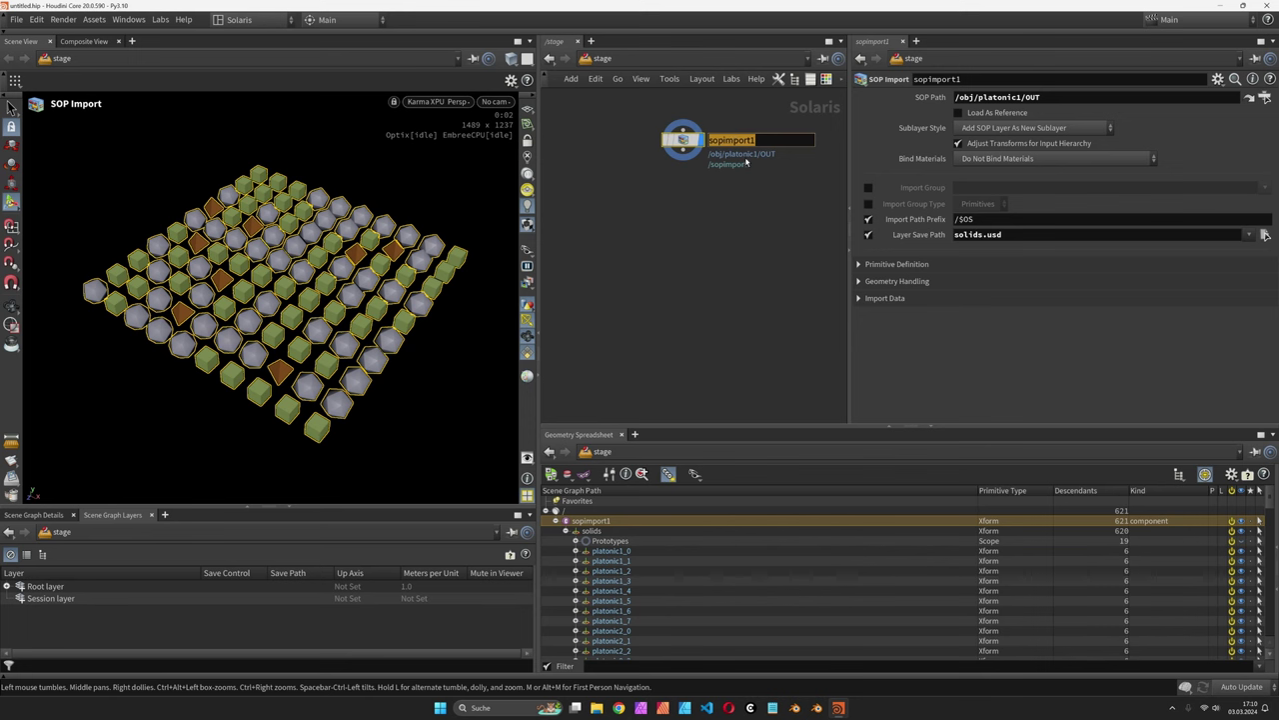
pyautogui.write('solids')
pyautogui.press('Return')
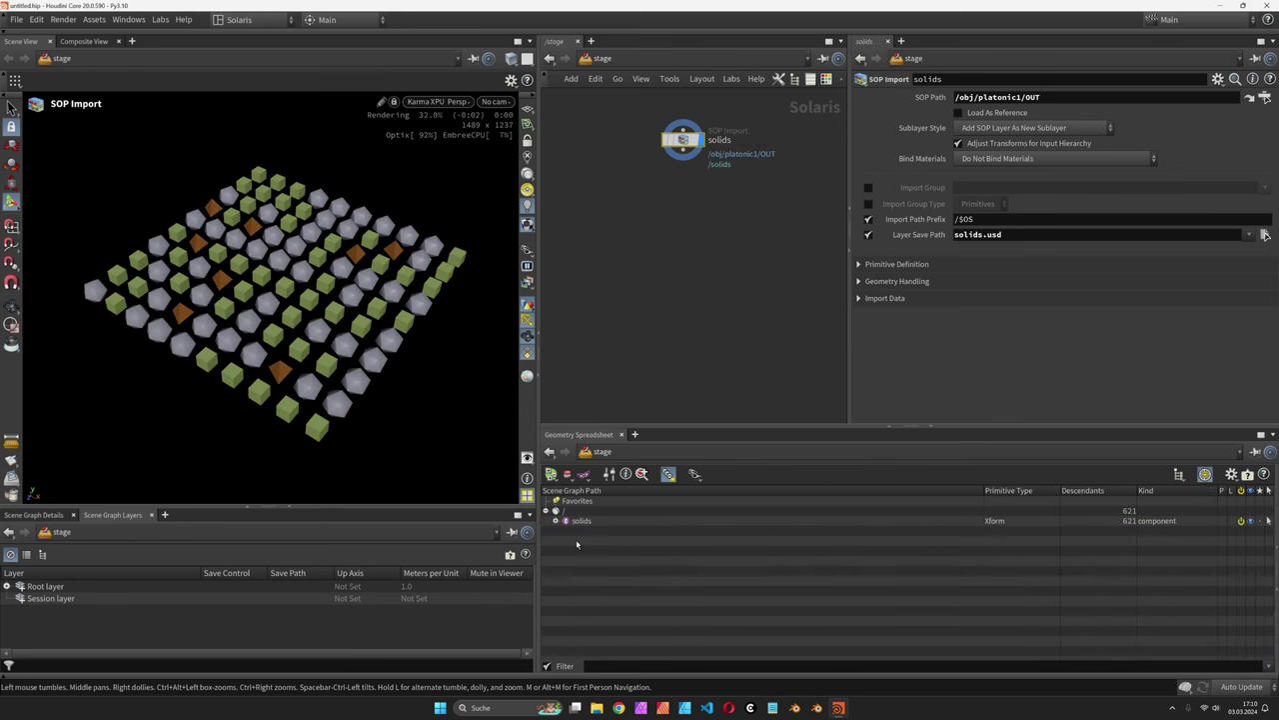
pyautogui.click(556, 521)
pyautogui.click(565, 530)
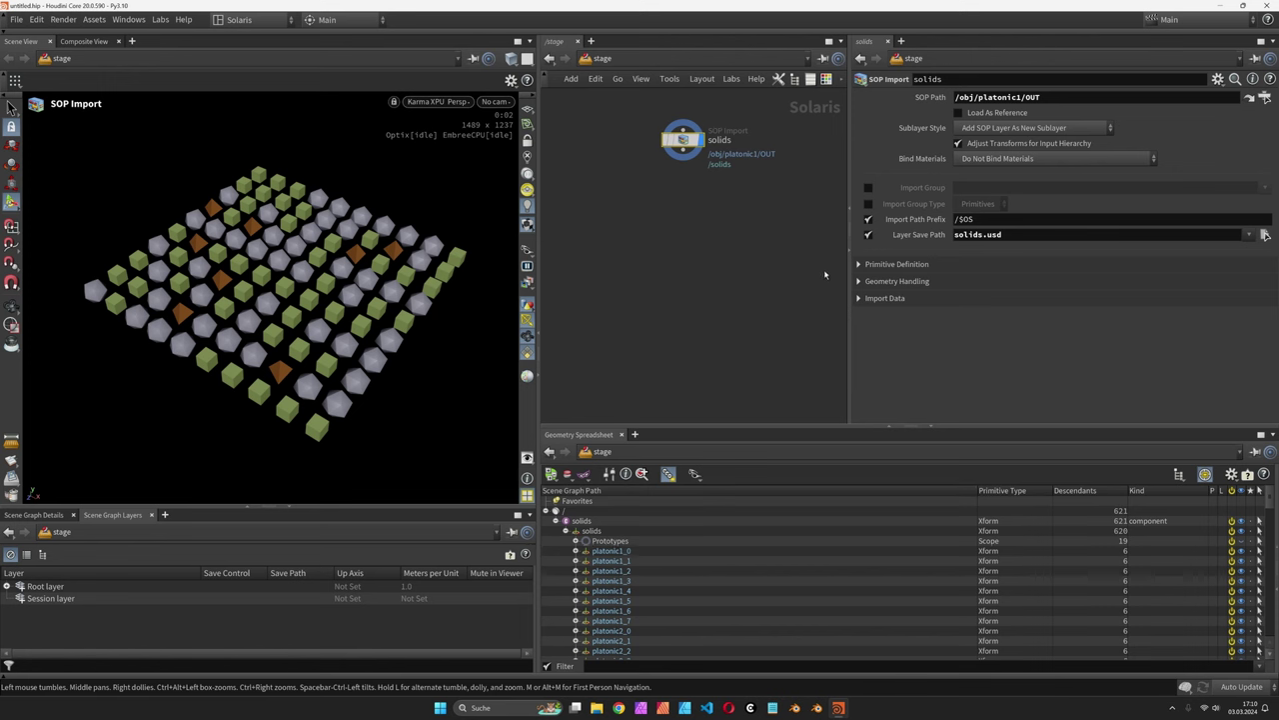
# - In the Primitive Definition settings, enable Packed Primitives and set it to Create Point Instancer
pyautogui.click(878, 266)
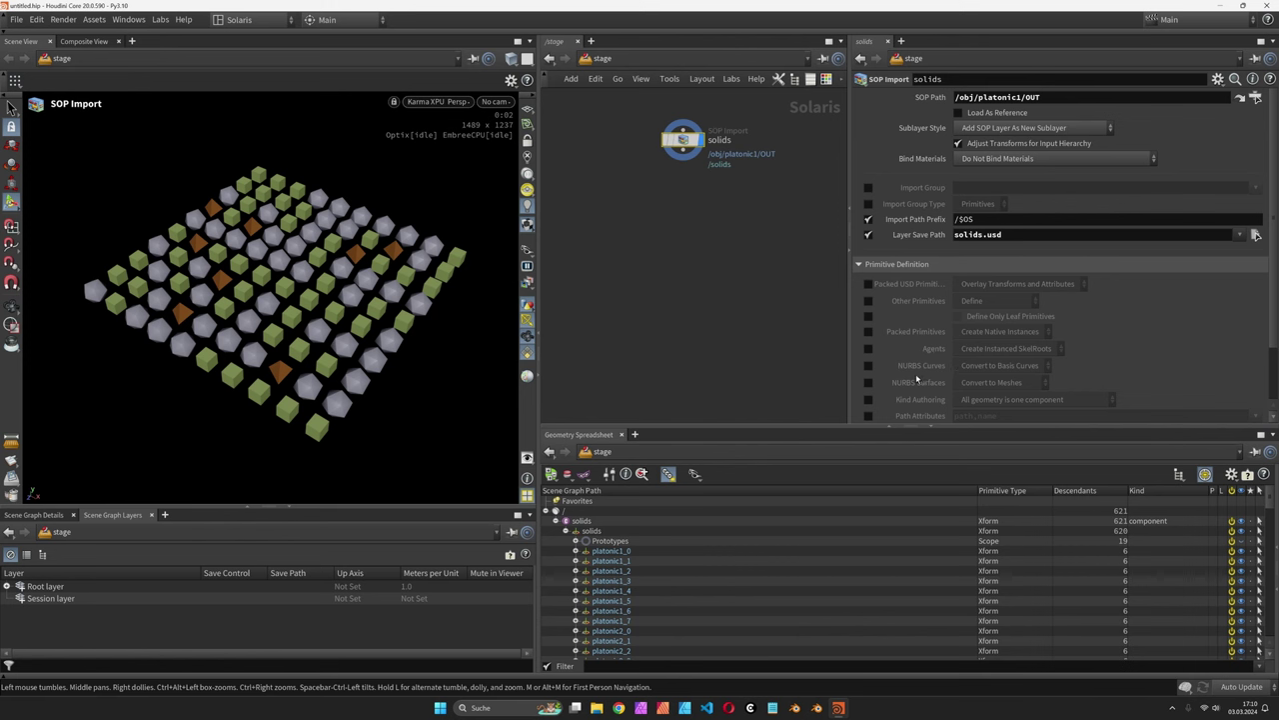
pyautogui.click(868, 331)
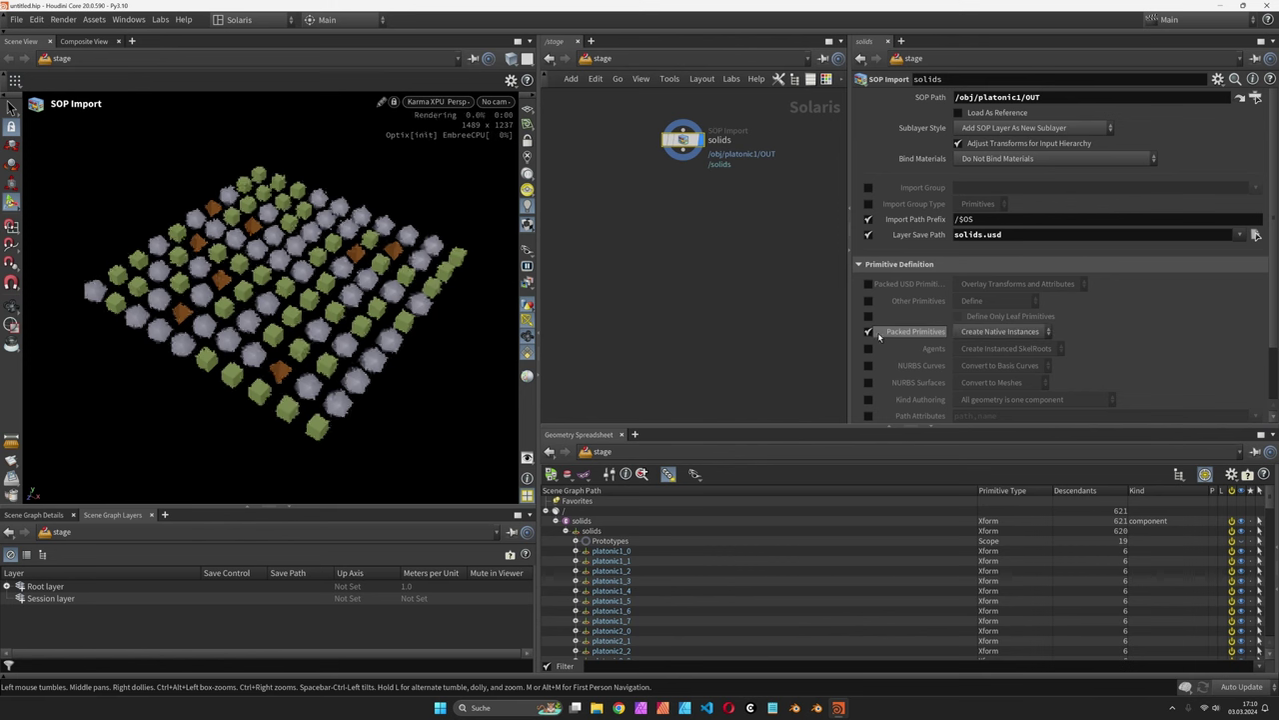
pyautogui.click(993, 335)
pyautogui.click(975, 364)
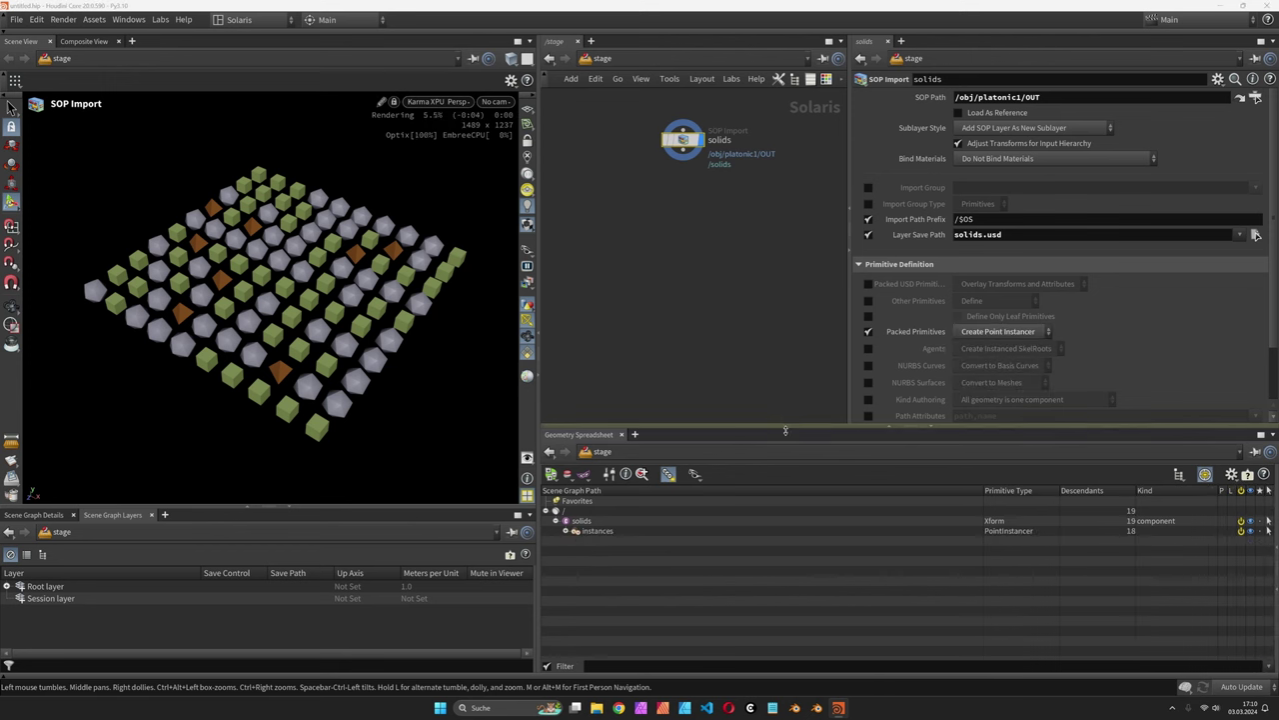
# - Expand the point instancer's Prototypes and examine the platonic1, platonic2 and platonic3 primitives, including the contents of platonic1
pyautogui.click(566, 530)
pyautogui.click(575, 541)
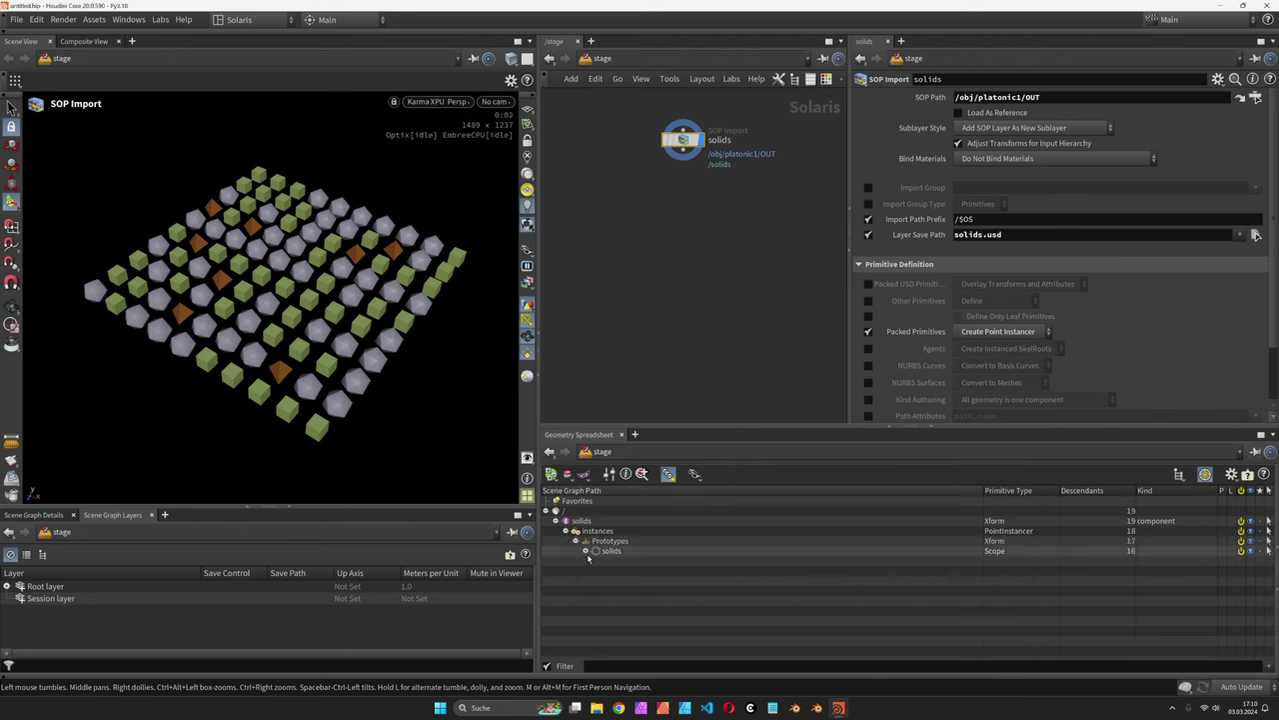
pyautogui.click(585, 551)
pyautogui.click(636, 561)
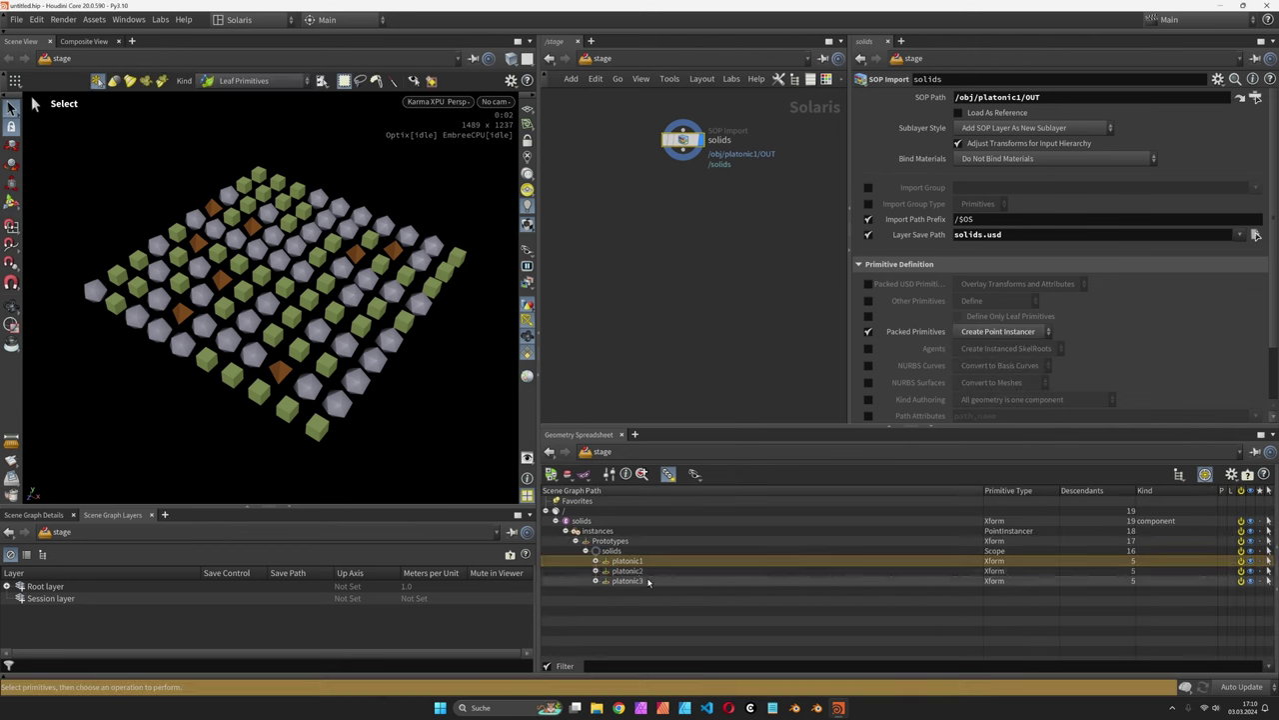
pyautogui.click(631, 572)
pyautogui.click(629, 580)
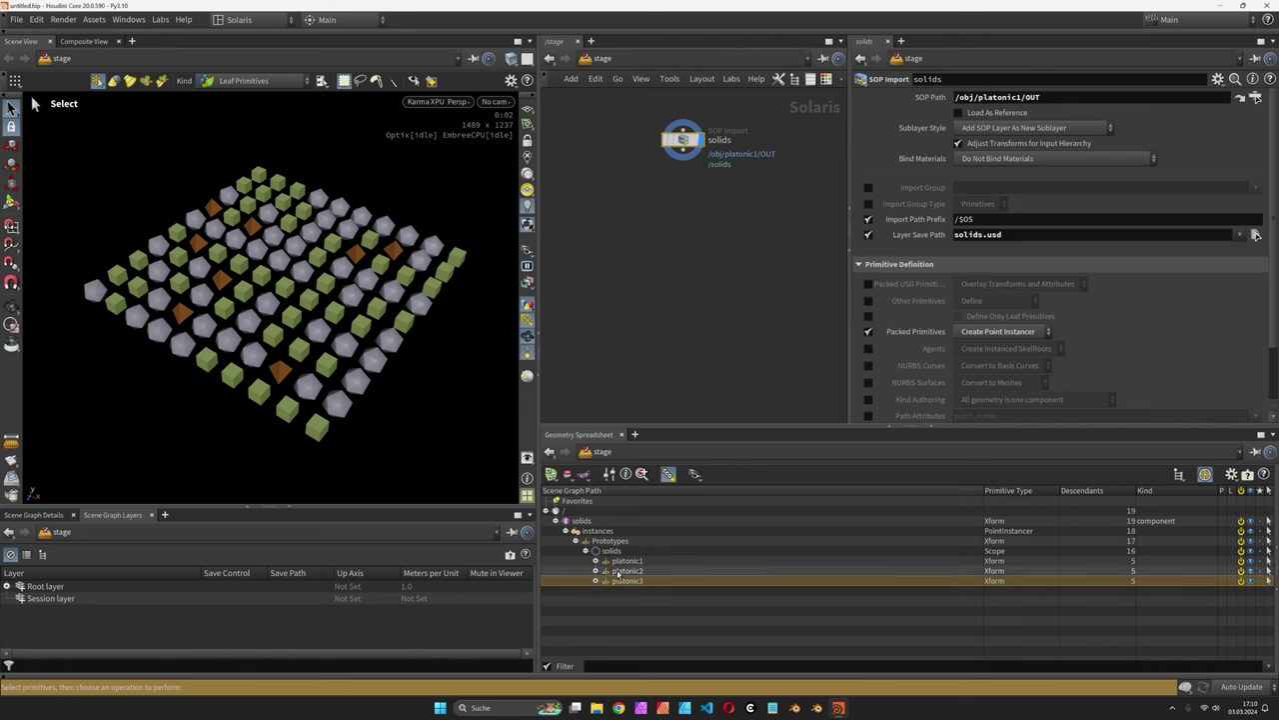
pyautogui.click(595, 561)
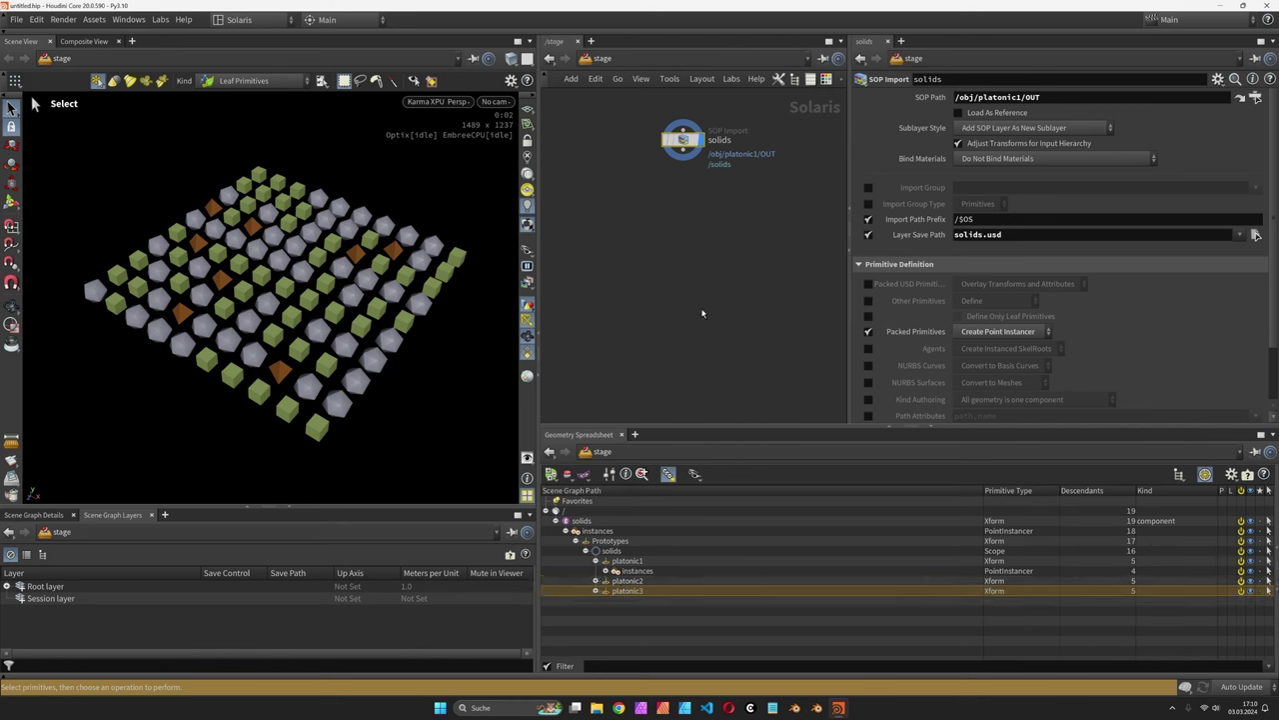